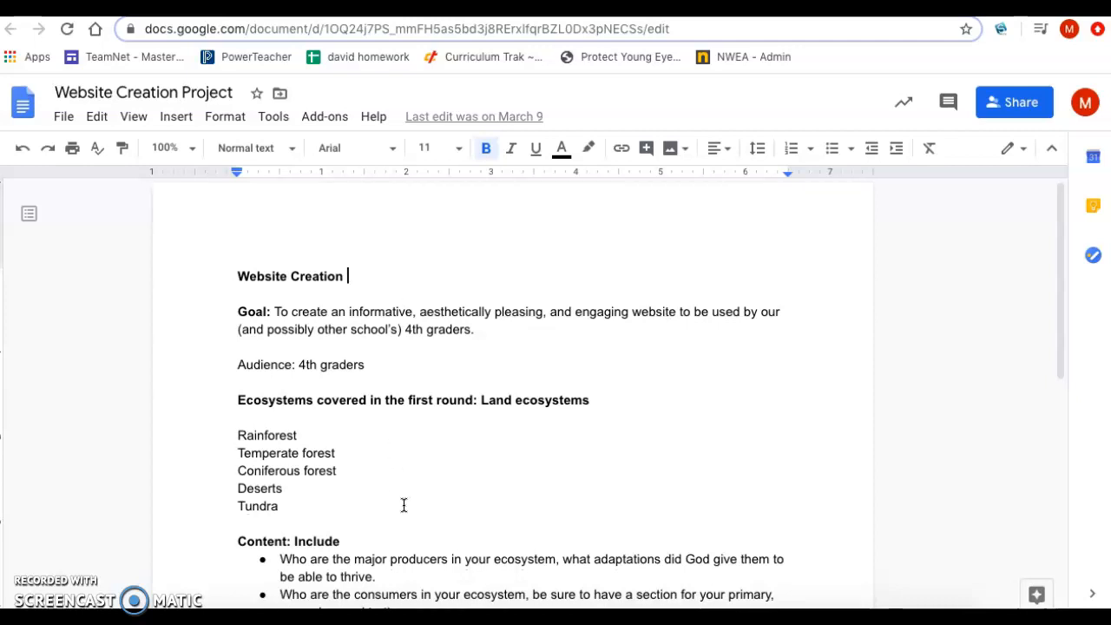
Step: Read through the Website Creation Project document, covering the goal, ecosystems, required content and grading criteria
scroll(404, 505, down, 3)
scroll(403, 505, down, 2)
scroll(404, 505, down, 1)
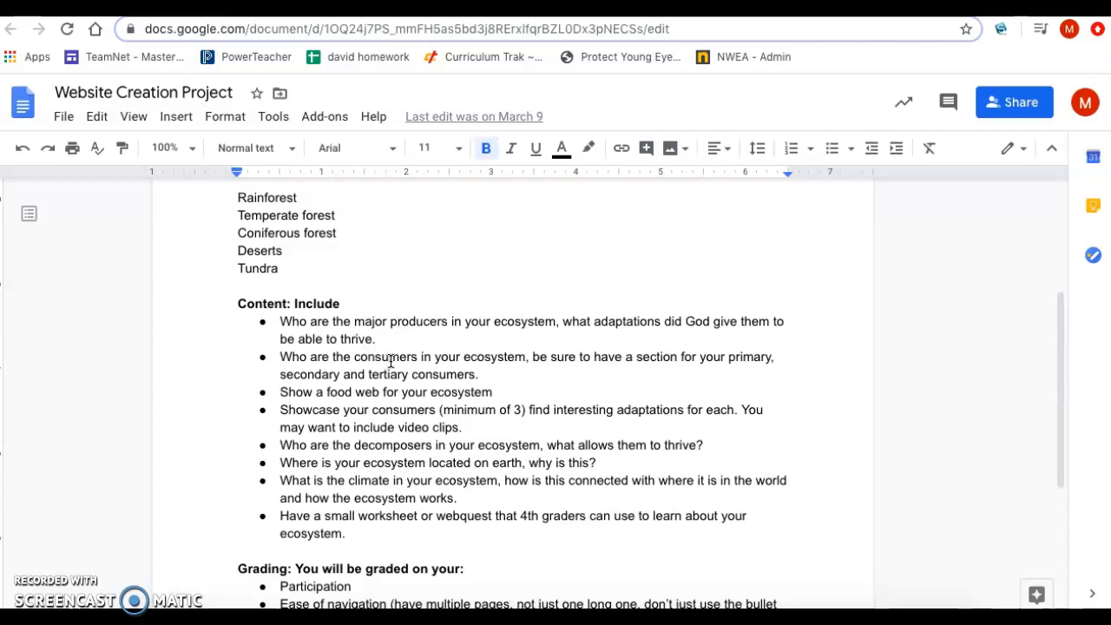
scroll(391, 363, down, 1)
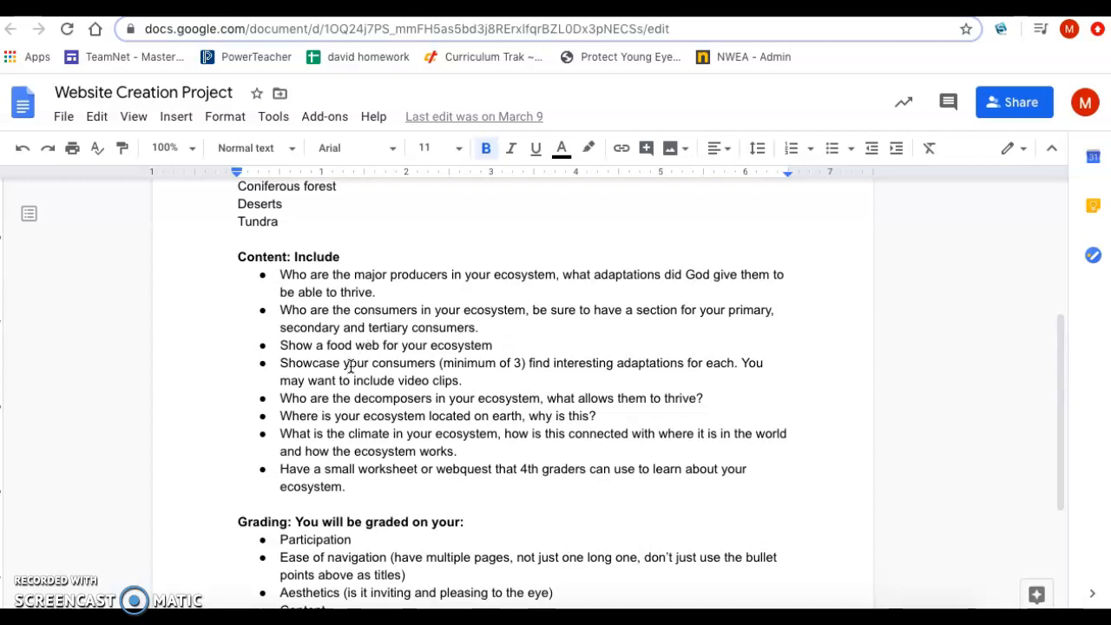
scroll(350, 365, down, 1)
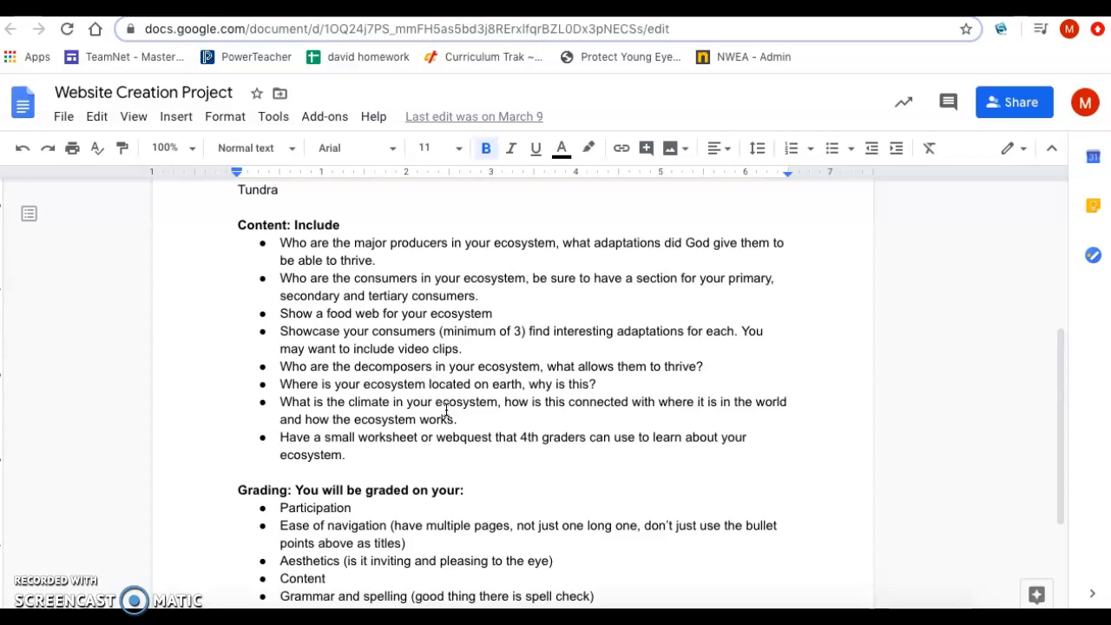
scroll(447, 410, down, 1)
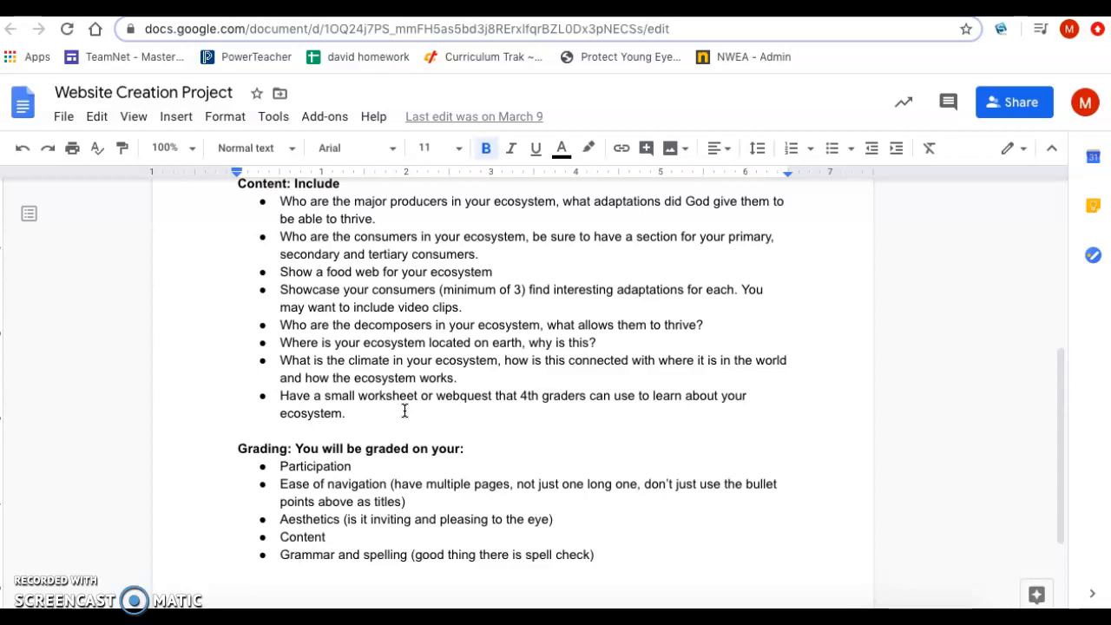
scroll(404, 410, down, 1)
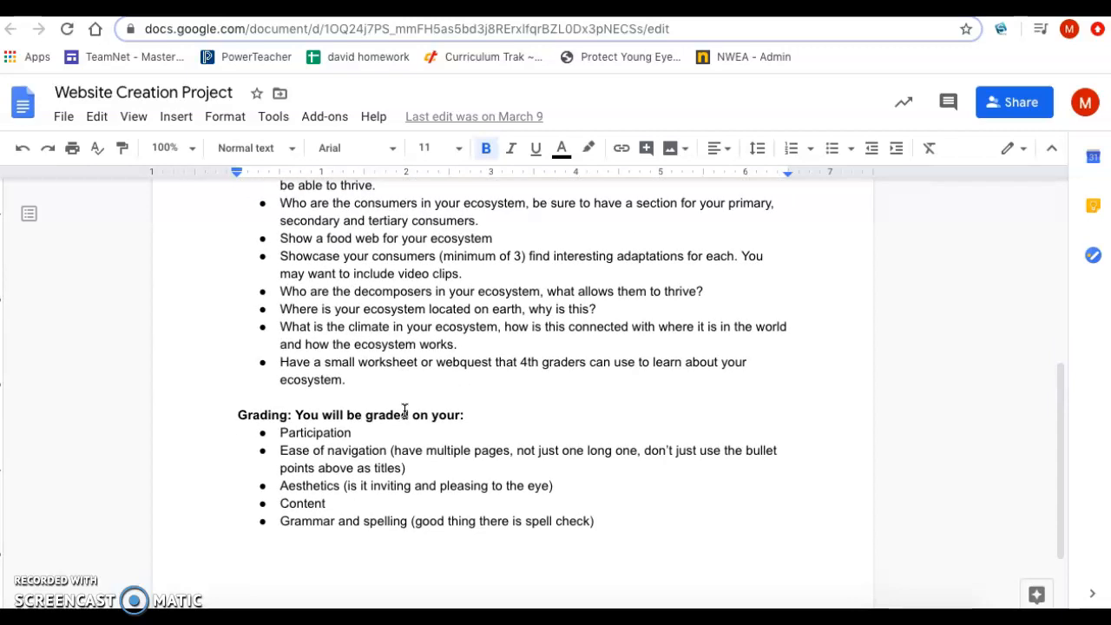
scroll(403, 410, up, 6)
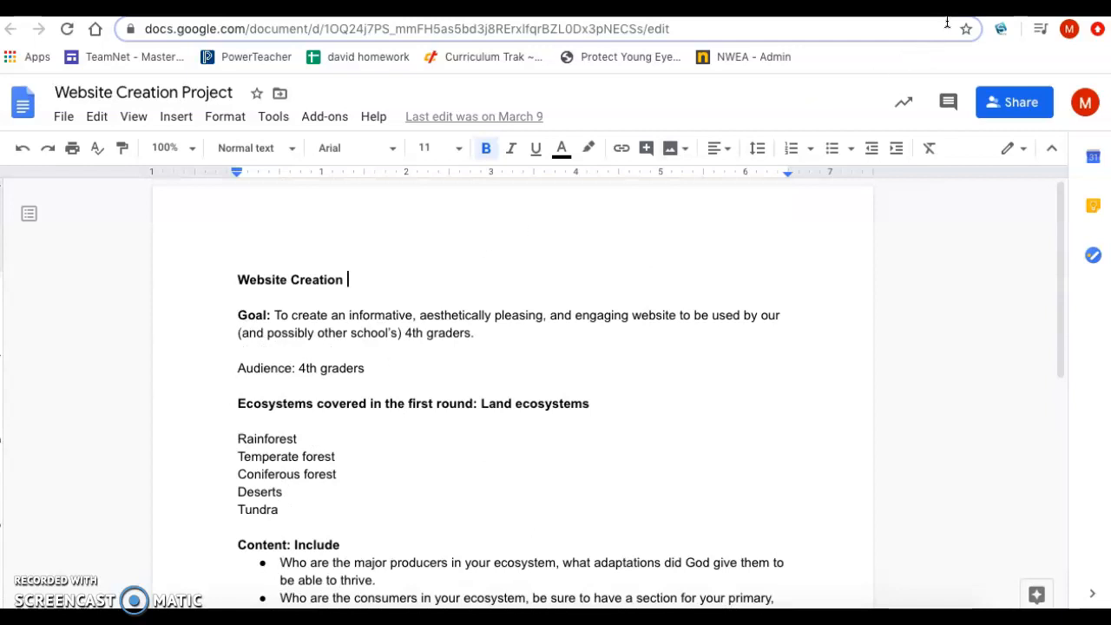
Step: Switch to the published Antartic Ecosystem website and look over its home page, including the penguin picture
key(ctrl+Tab)
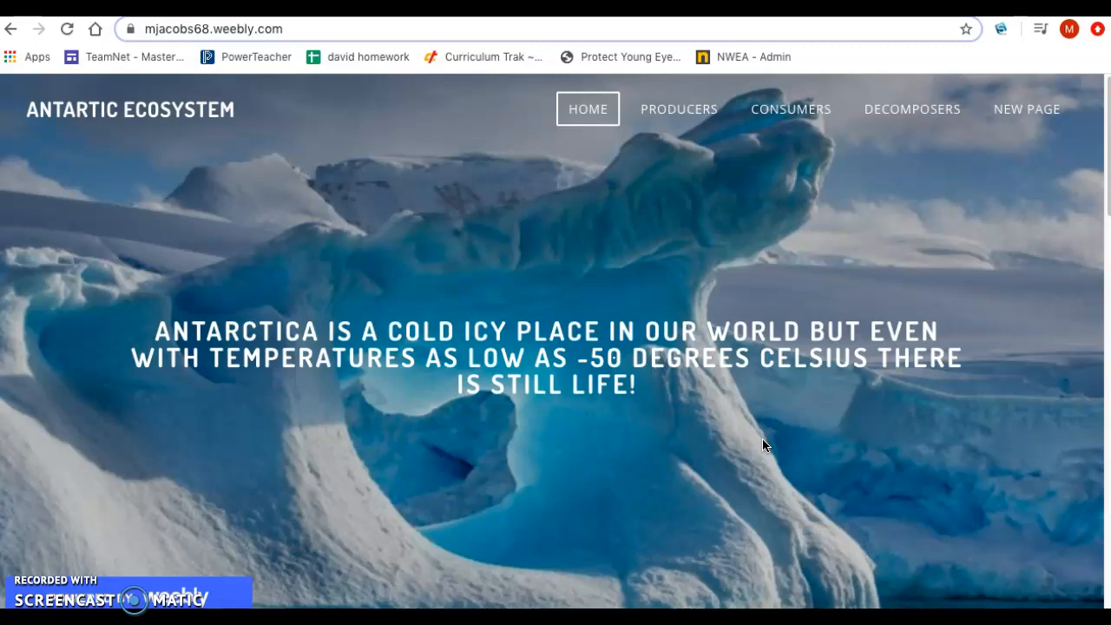
scroll(762, 441, down, 2)
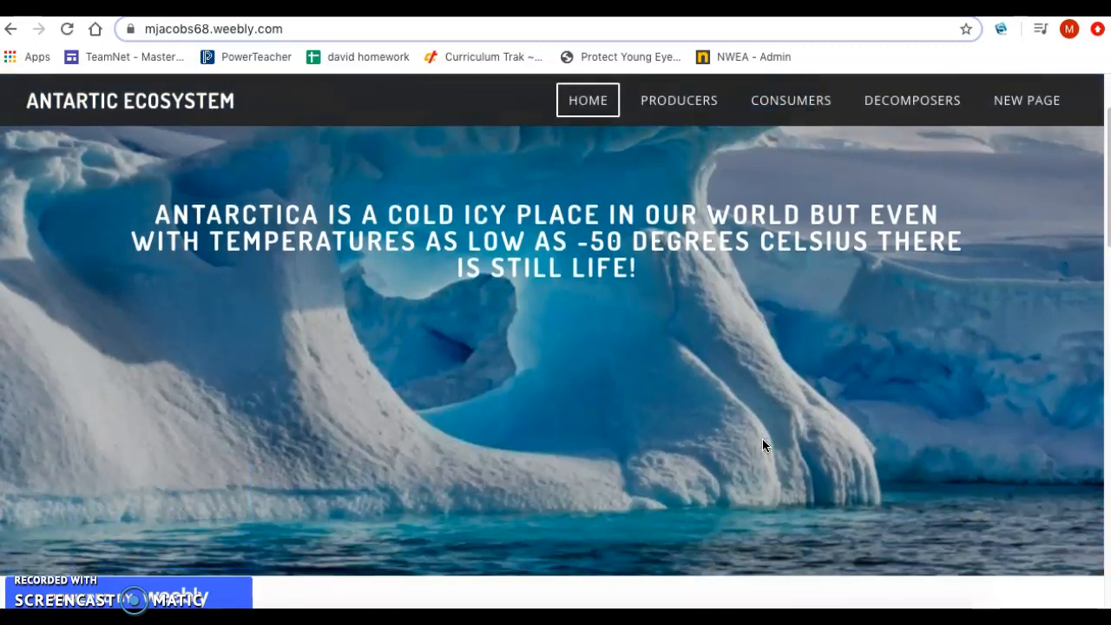
scroll(763, 444, down, 7)
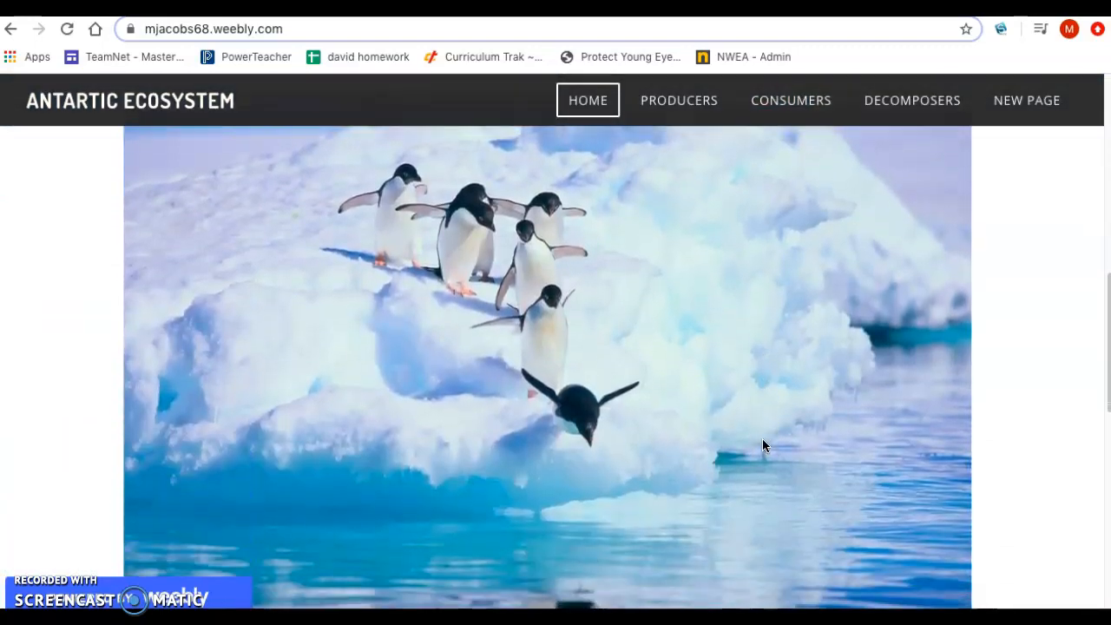
scroll(763, 444, down, 3)
scroll(763, 444, up, 2)
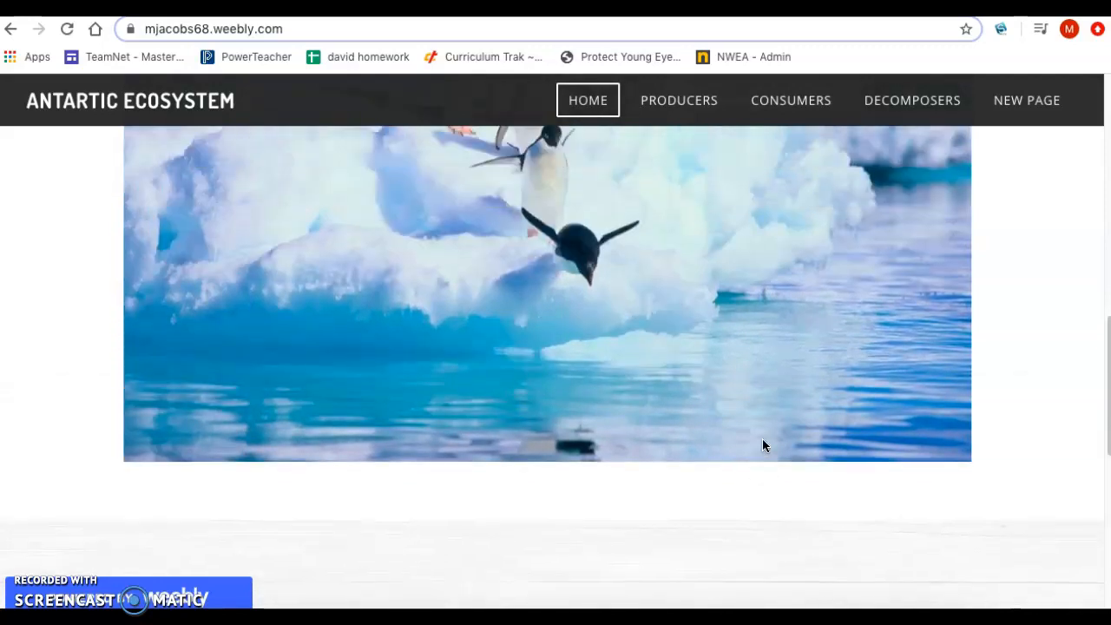
scroll(762, 444, up, 10)
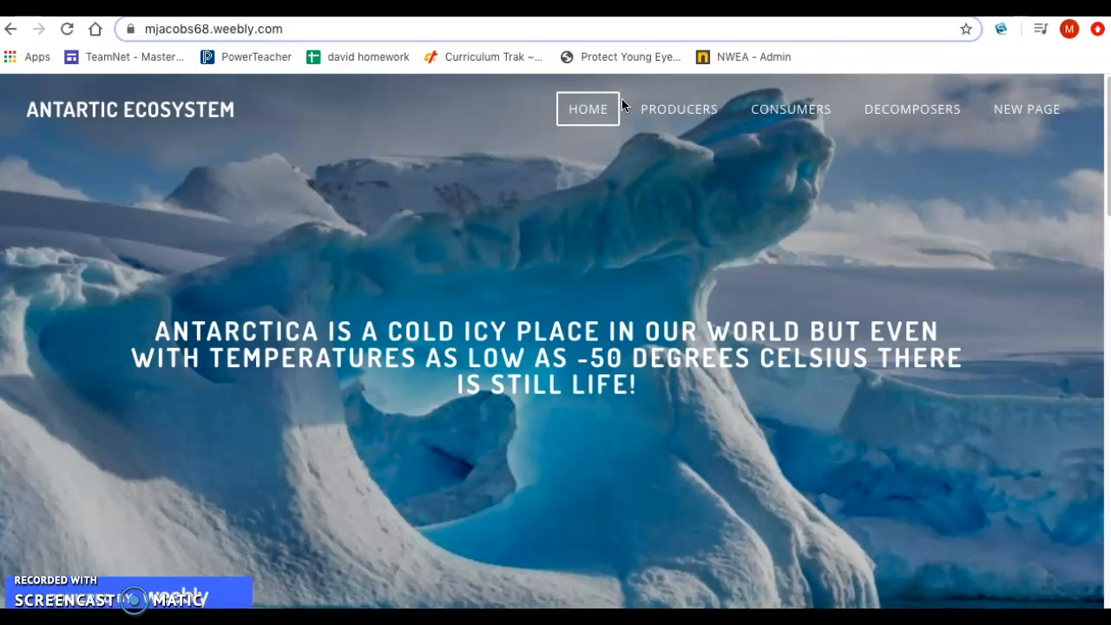
click(585, 117)
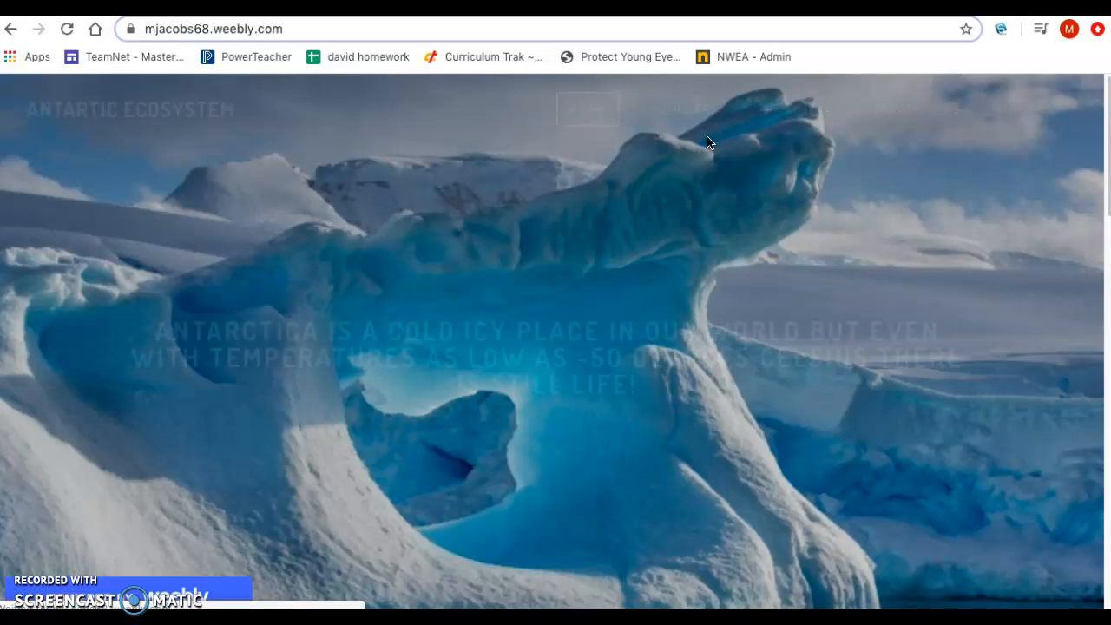
Step: Open the Producers page of the website and review its text and phytoplankton images
click(673, 116)
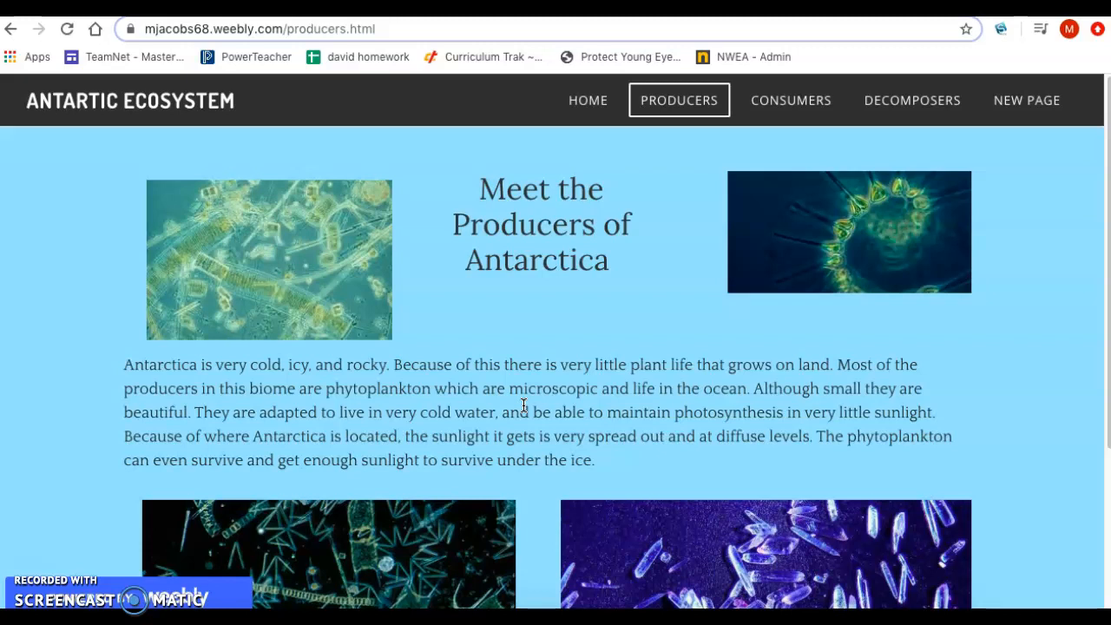
scroll(524, 406, down, 1)
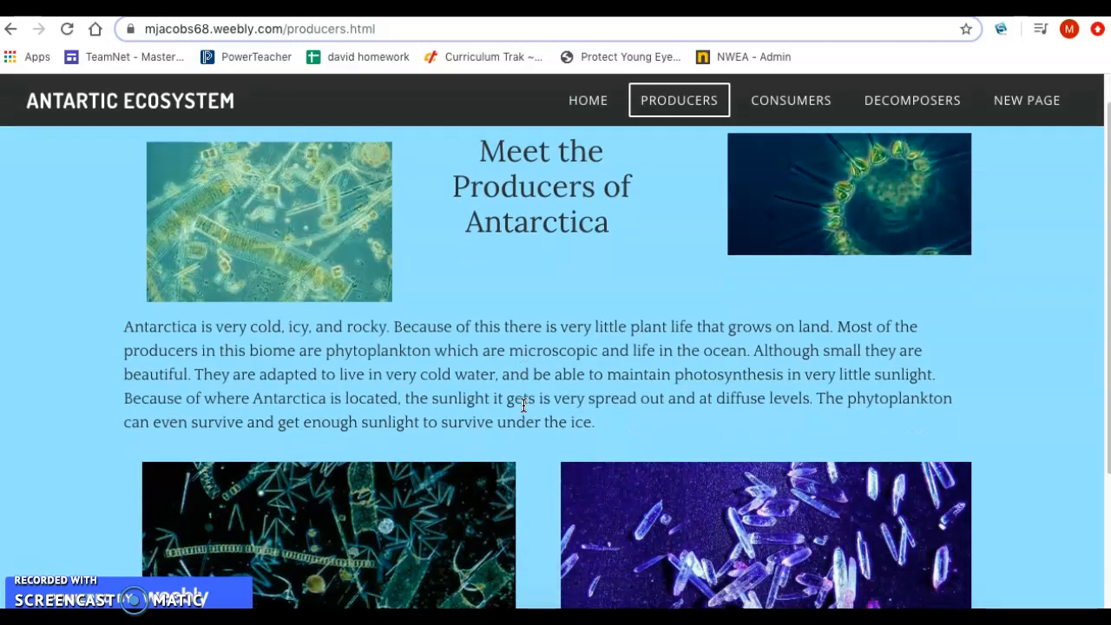
scroll(524, 405, down, 5)
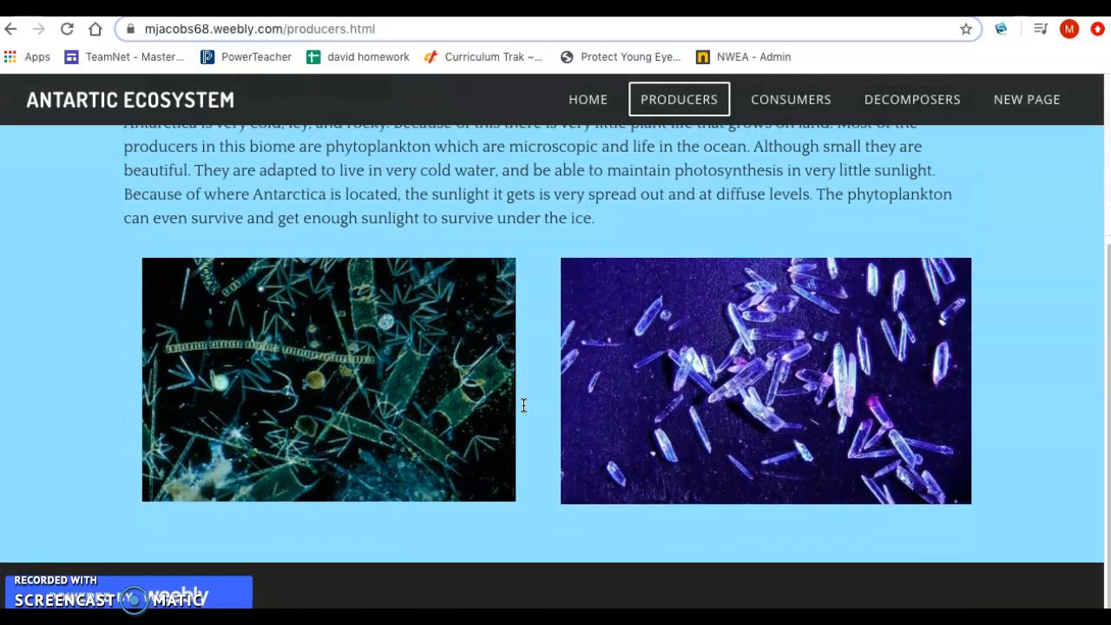
scroll(523, 405, up, 5)
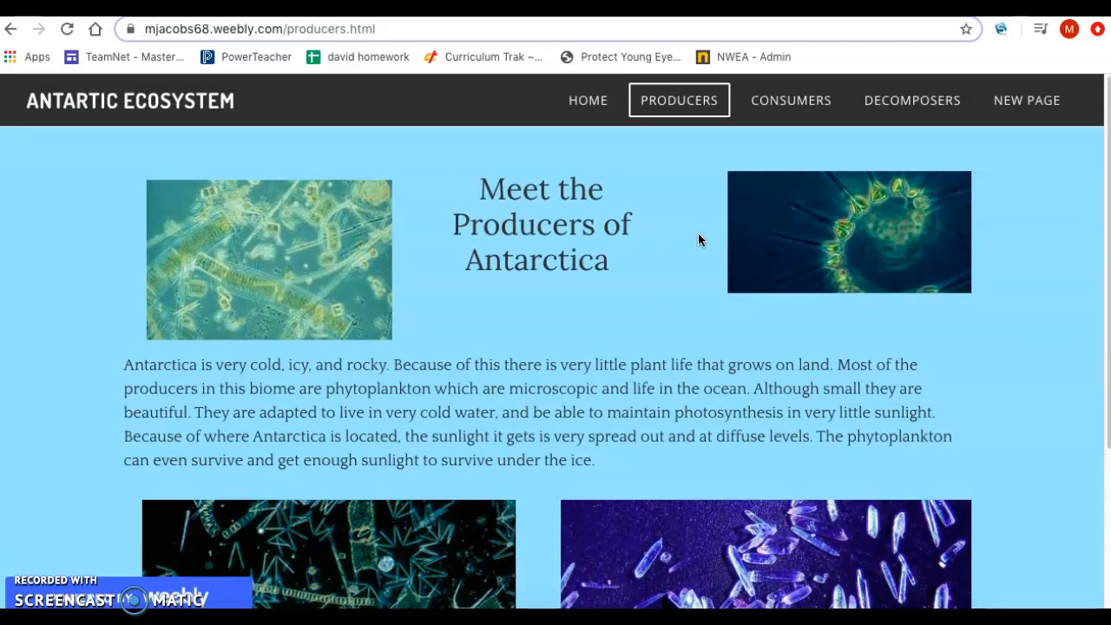
Step: Open the Consumers page and review the Primary Consumers section on krill
click(779, 113)
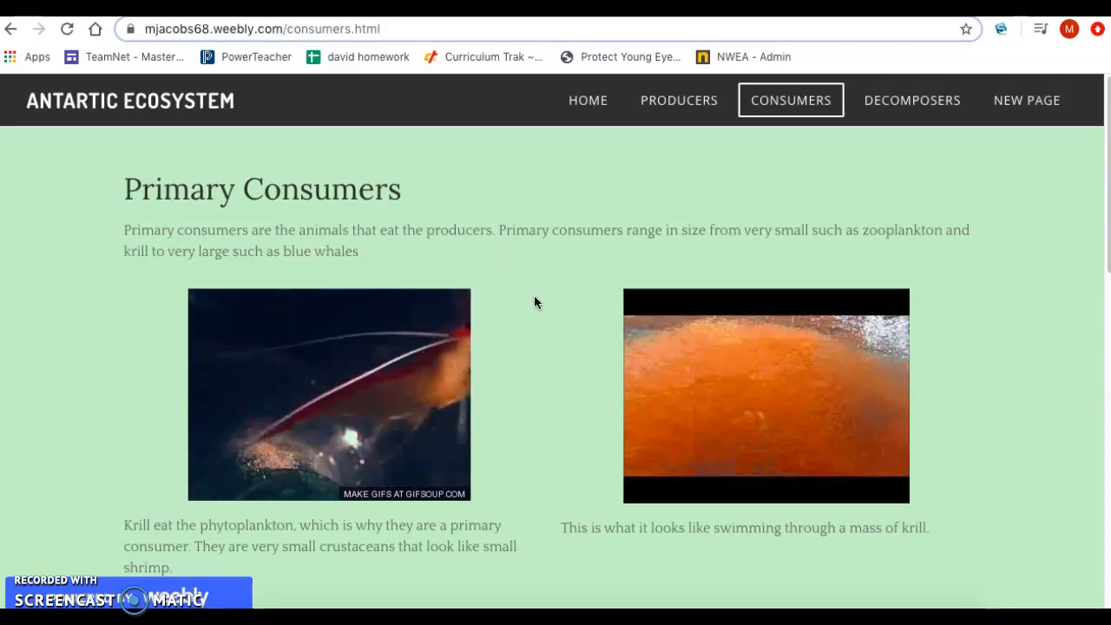
scroll(535, 297, down, 1)
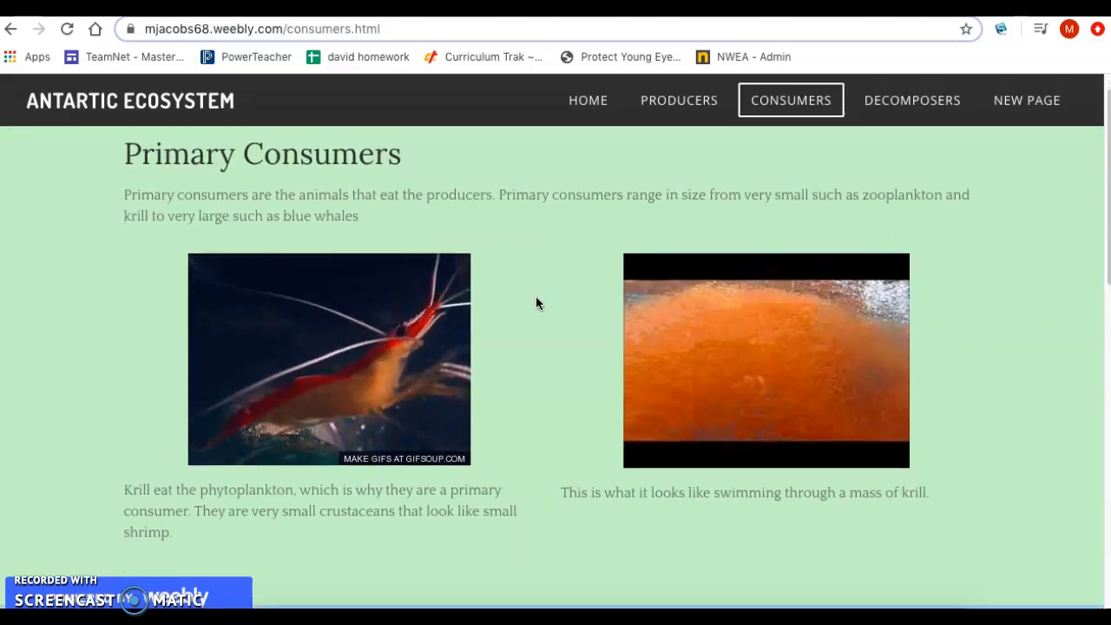
scroll(526, 289, up, 1)
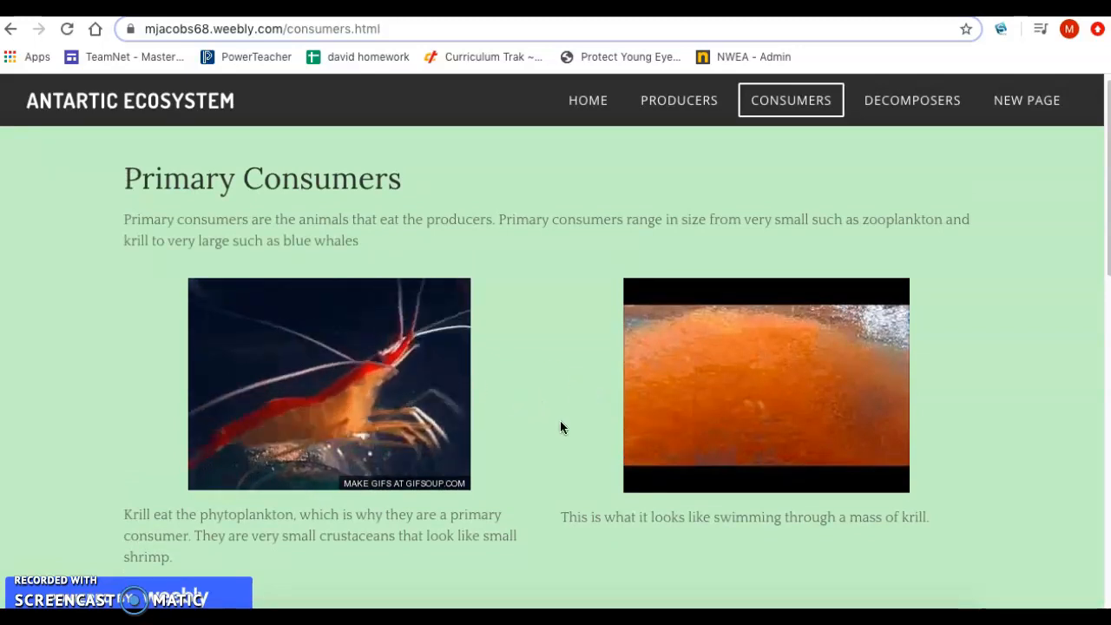
scroll(561, 425, down, 1)
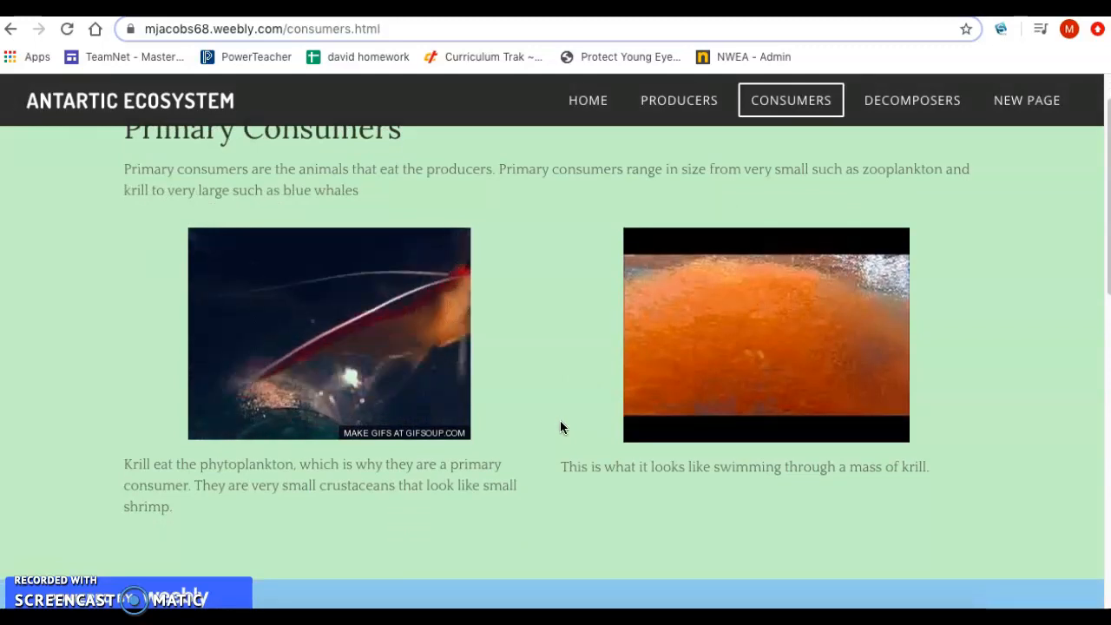
scroll(560, 427, down, 3)
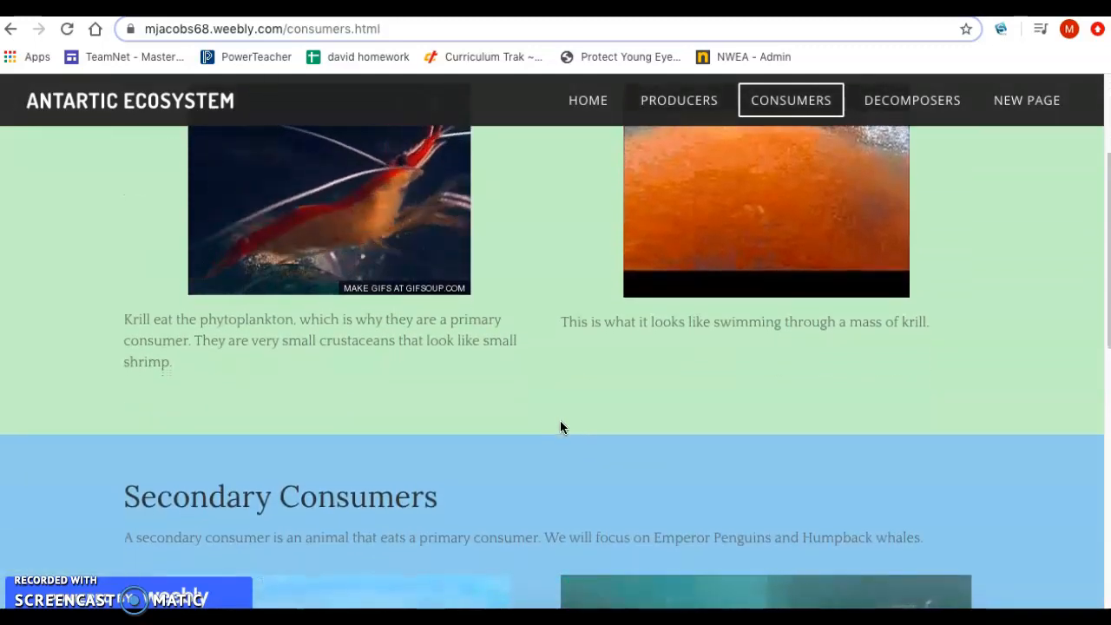
scroll(560, 426, up, 1)
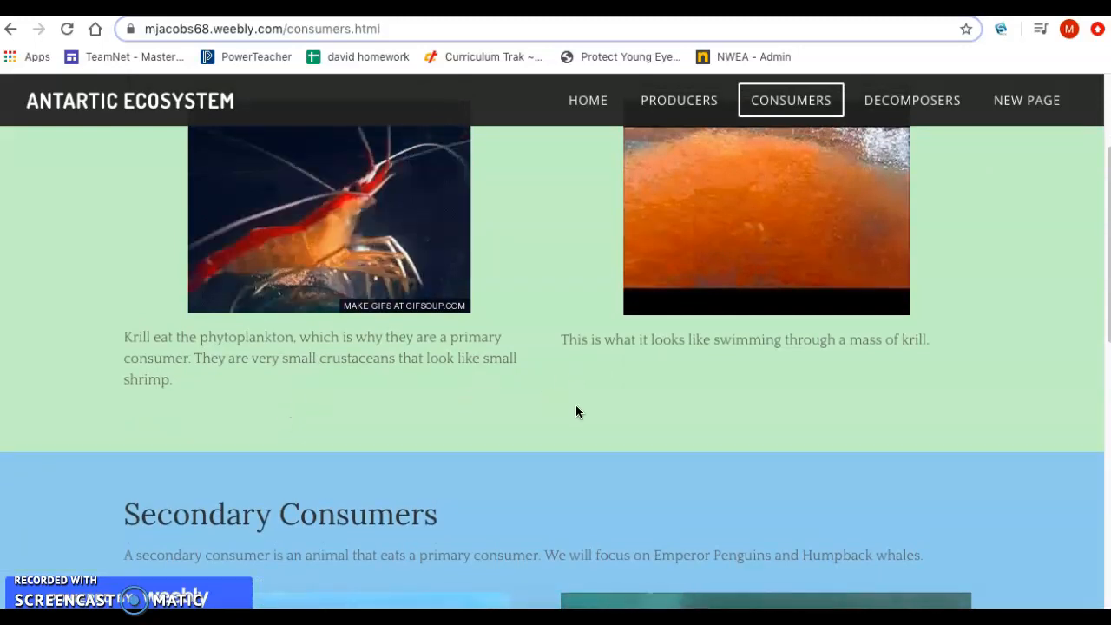
Step: Review the Secondary Consumers section, including the penguin pictures and the paragraph on their adaptations
scroll(575, 411, down, 4)
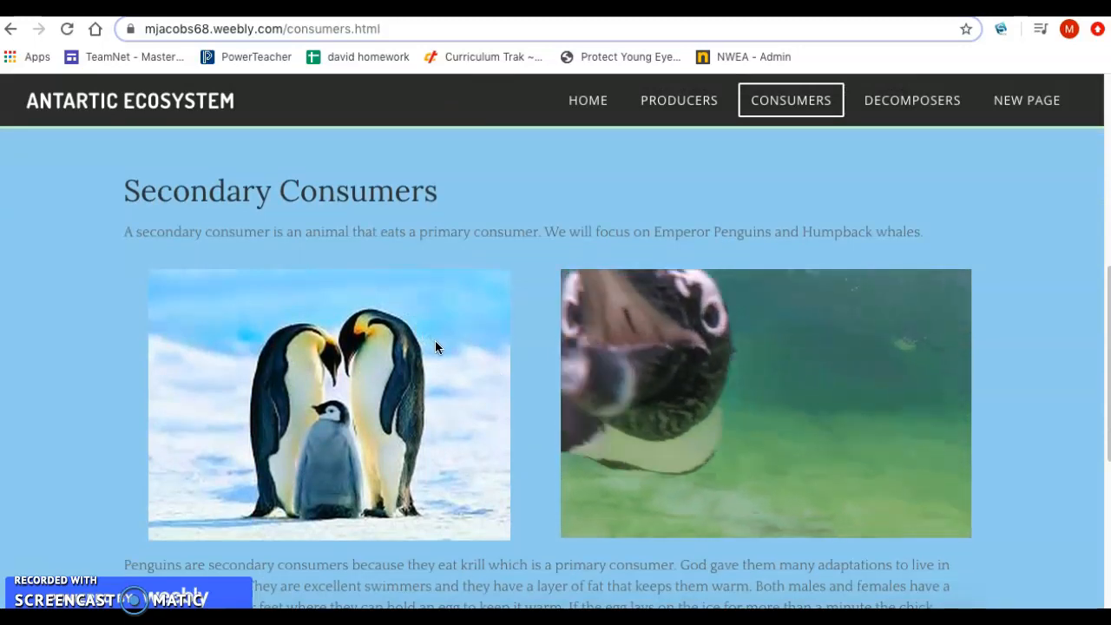
scroll(453, 354, down, 1)
scroll(452, 356, down, 1)
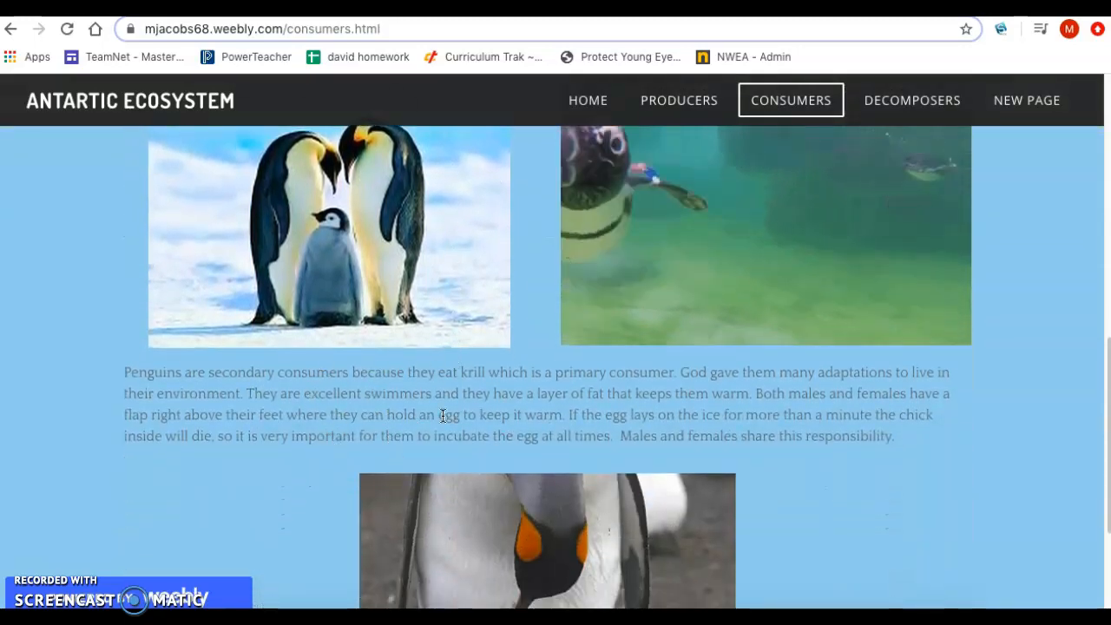
scroll(478, 415, down, 1)
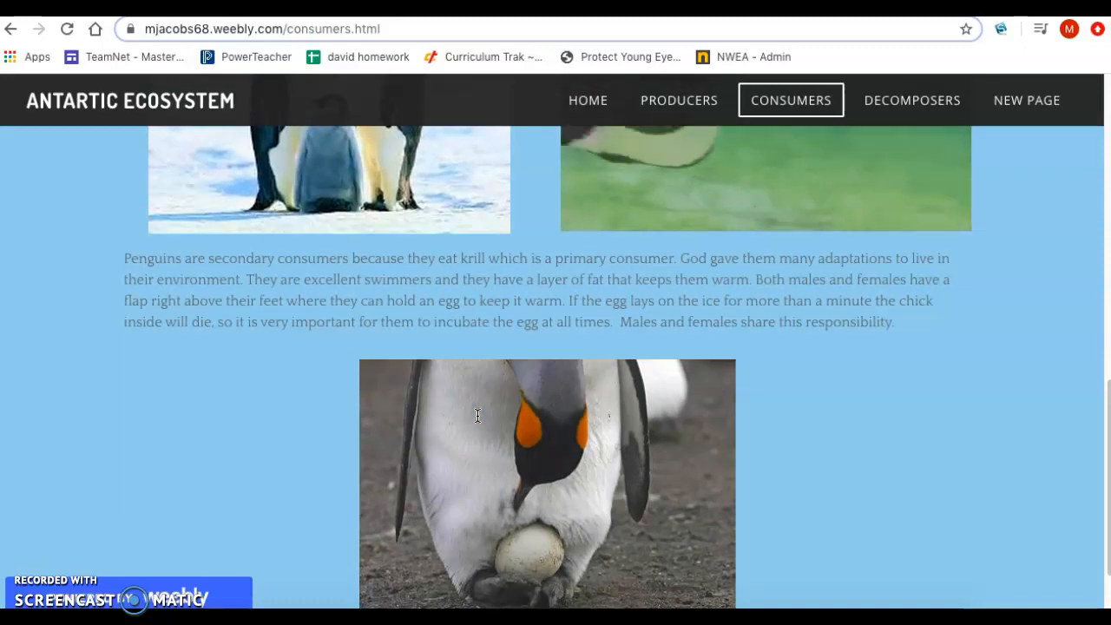
scroll(477, 415, down, 1)
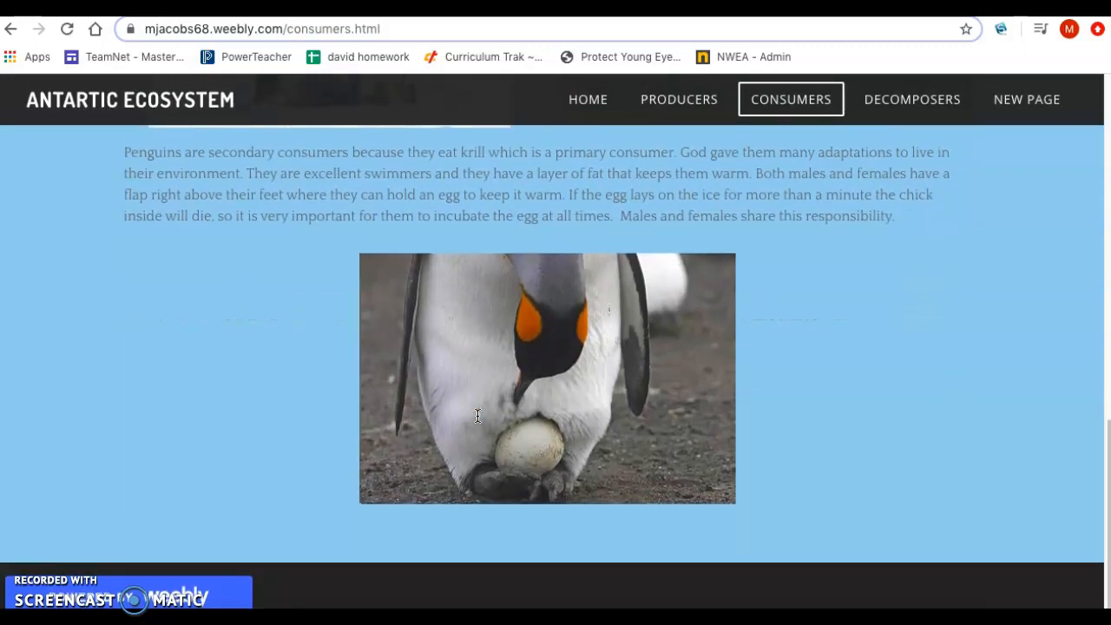
scroll(348, 336, up, 1)
scroll(348, 335, down, 1)
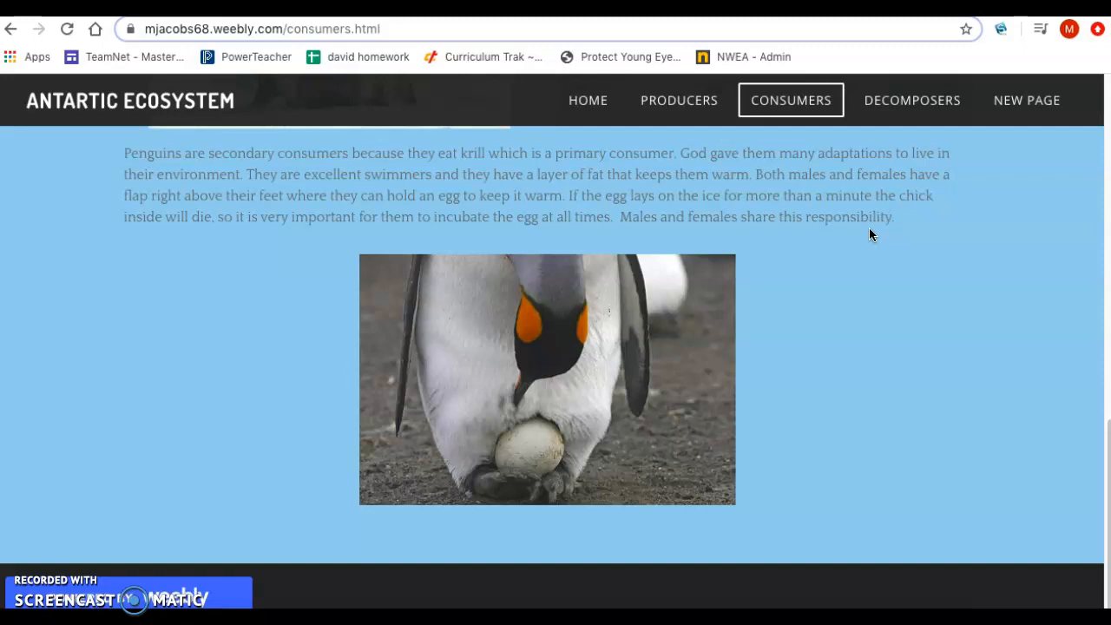
Step: Check the Decomposers page of the published website and return to the Consumers page
click(901, 111)
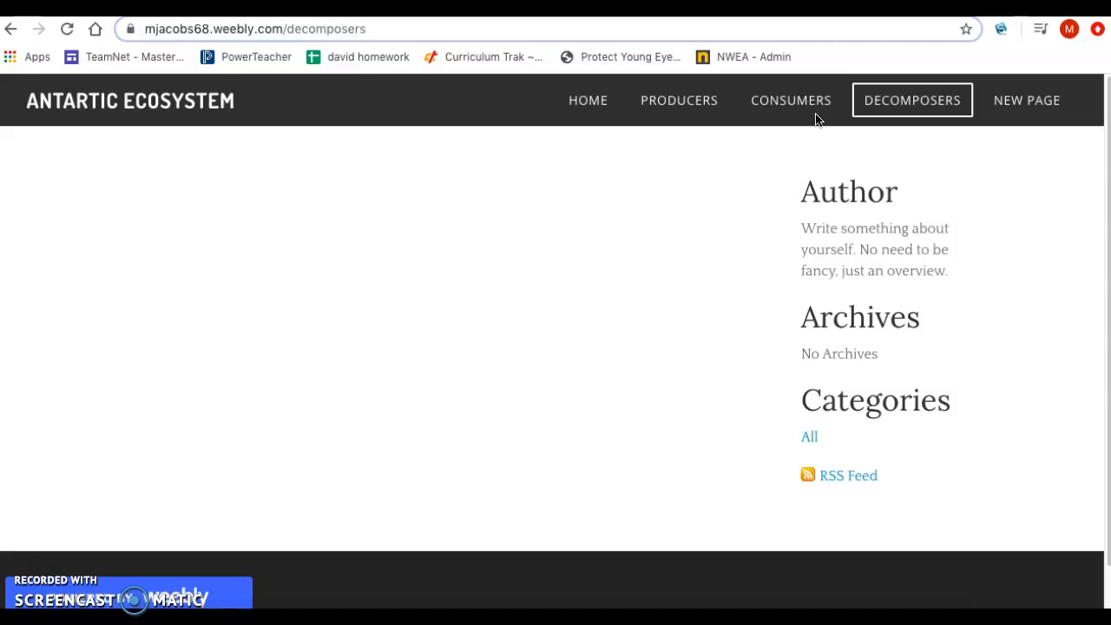
click(794, 104)
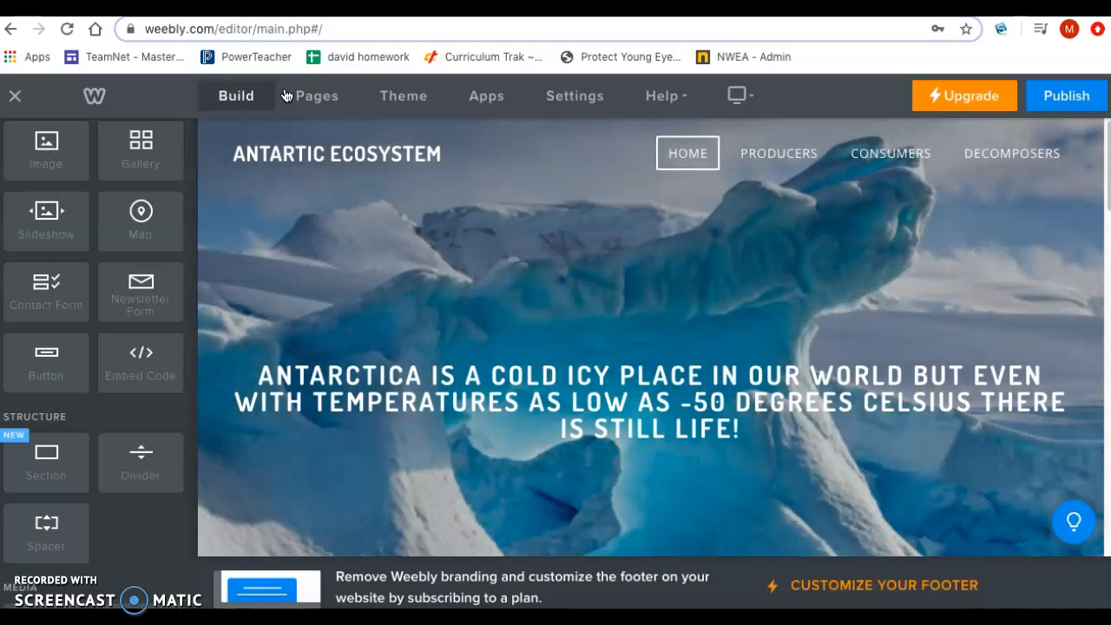
Step: Look over the site's page list, theme settings and home page content in the Weebly editor
click(315, 101)
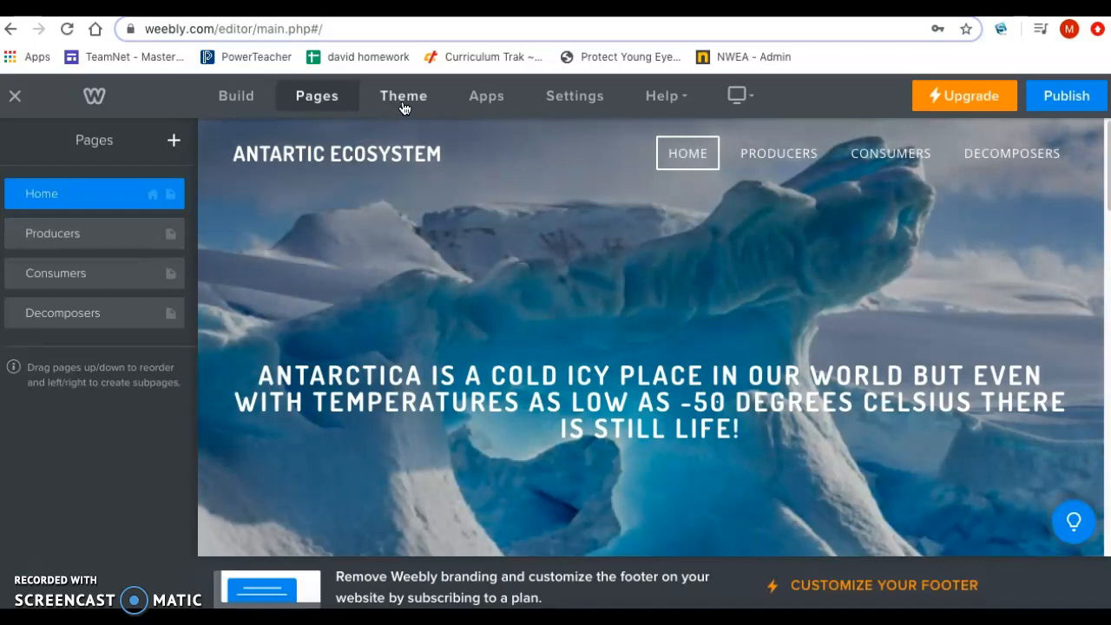
click(404, 106)
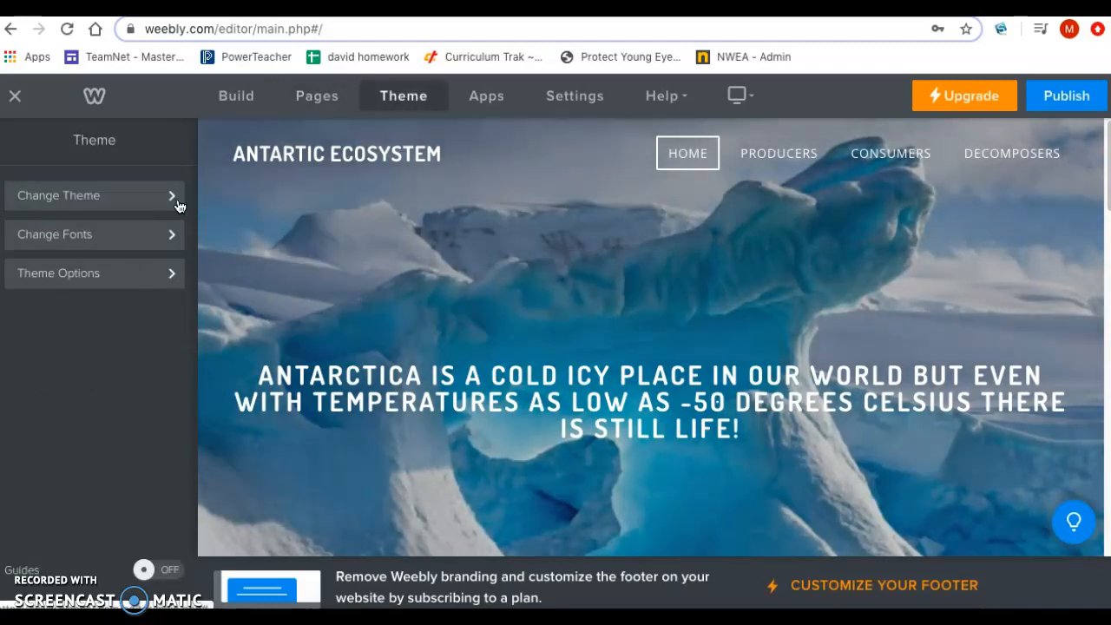
click(317, 100)
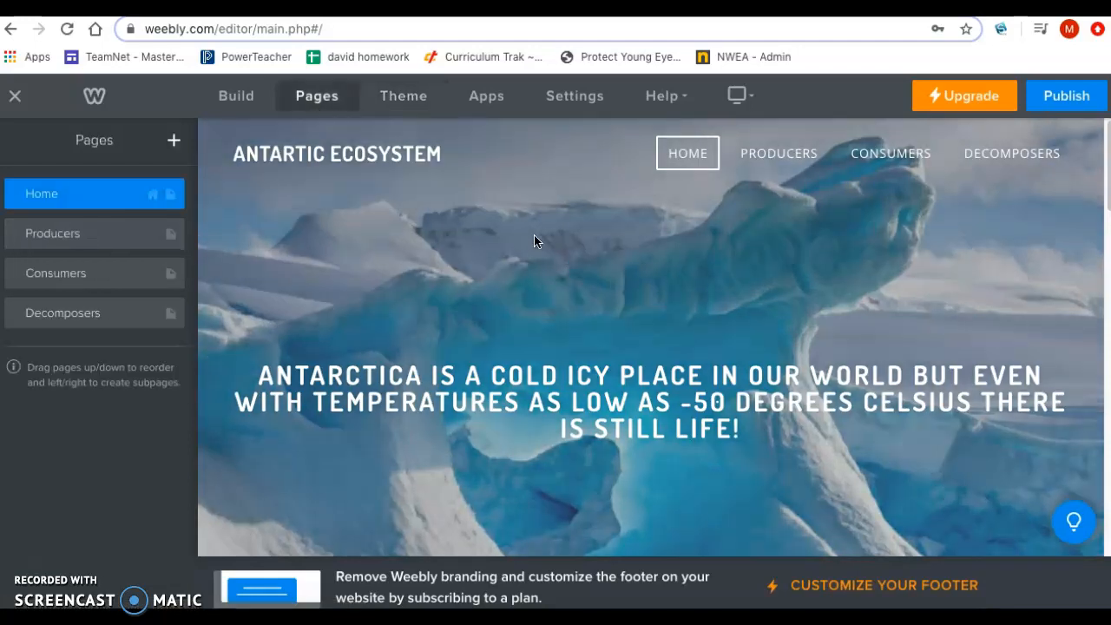
scroll(534, 241, down, 5)
scroll(534, 241, down, 2)
scroll(534, 241, up, 8)
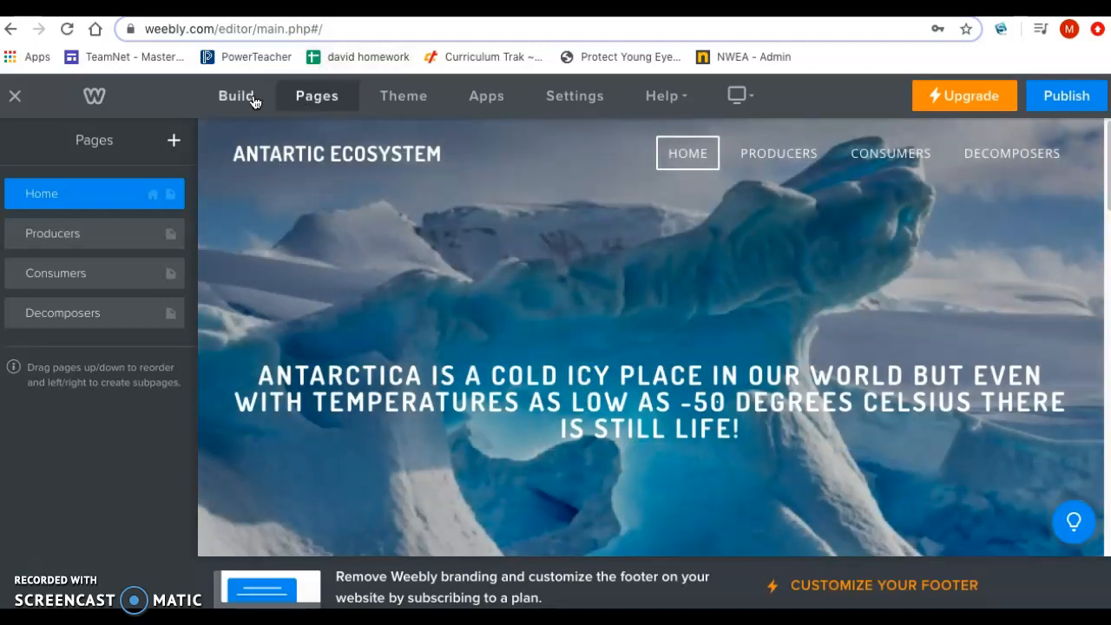
Step: Return to the editor's building elements and open the Decomposers page for editing
click(252, 102)
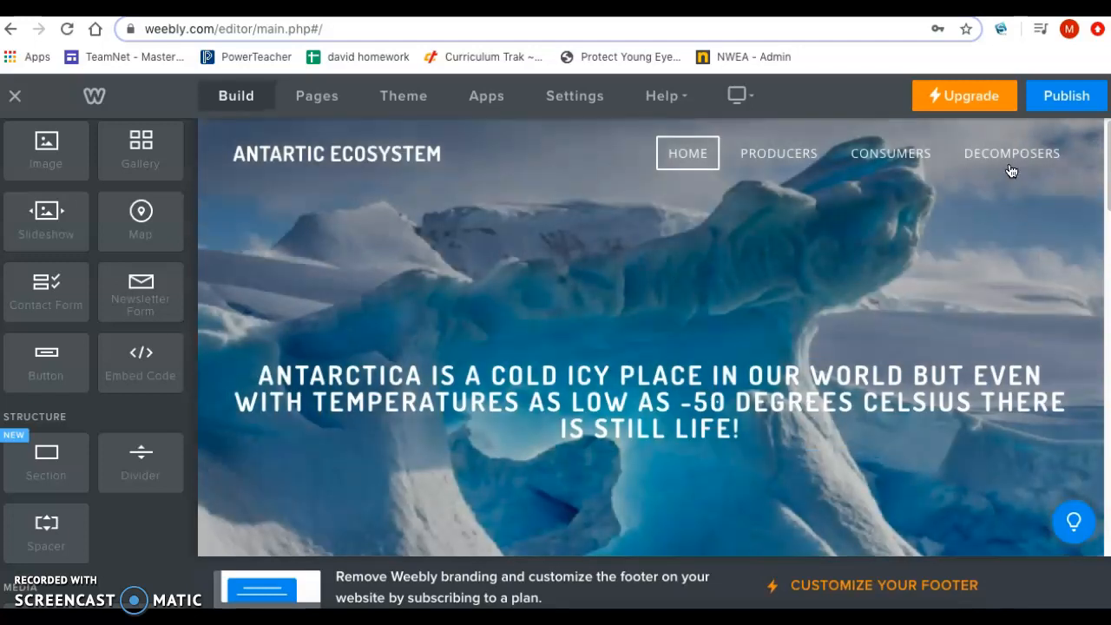
click(1011, 163)
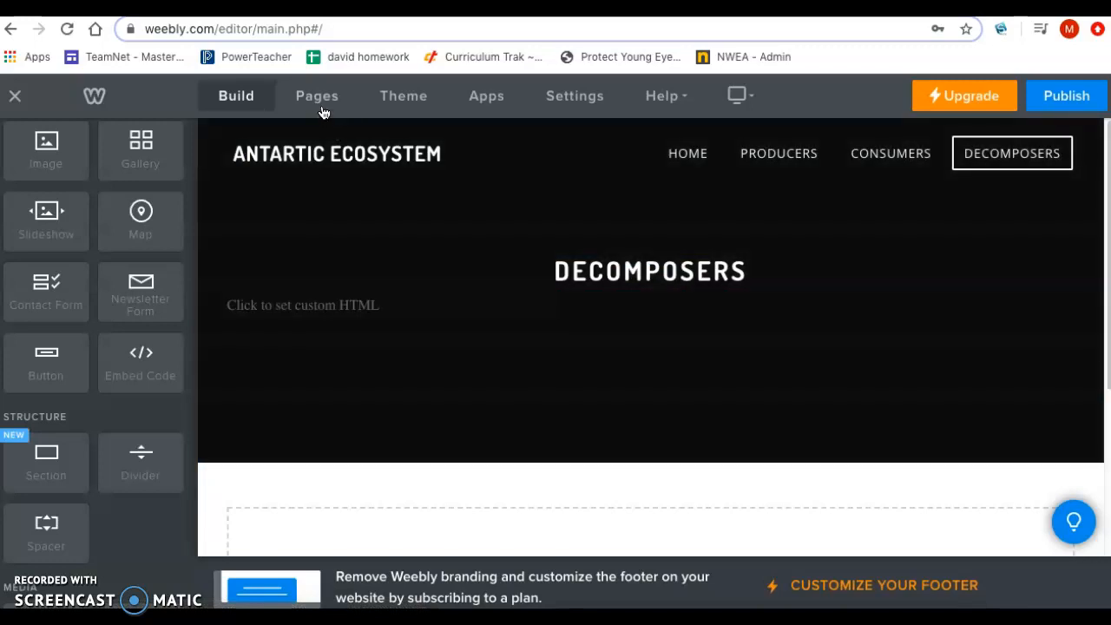
Step: Change the Decomposers page's header background to blue (#1e5ac3)
click(317, 99)
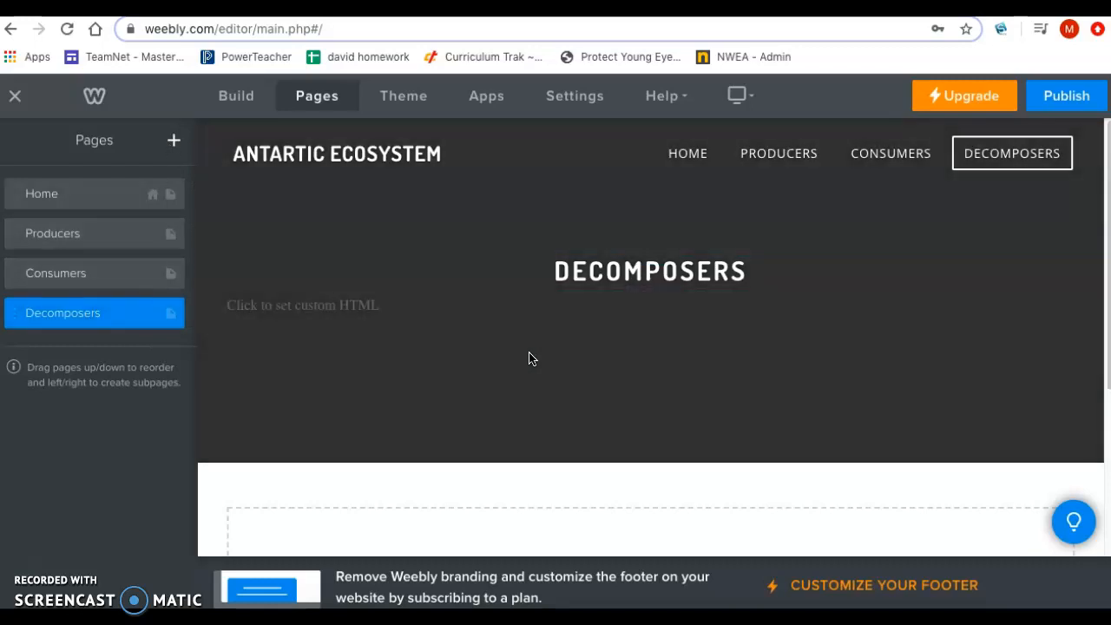
mouse_move(574, 397)
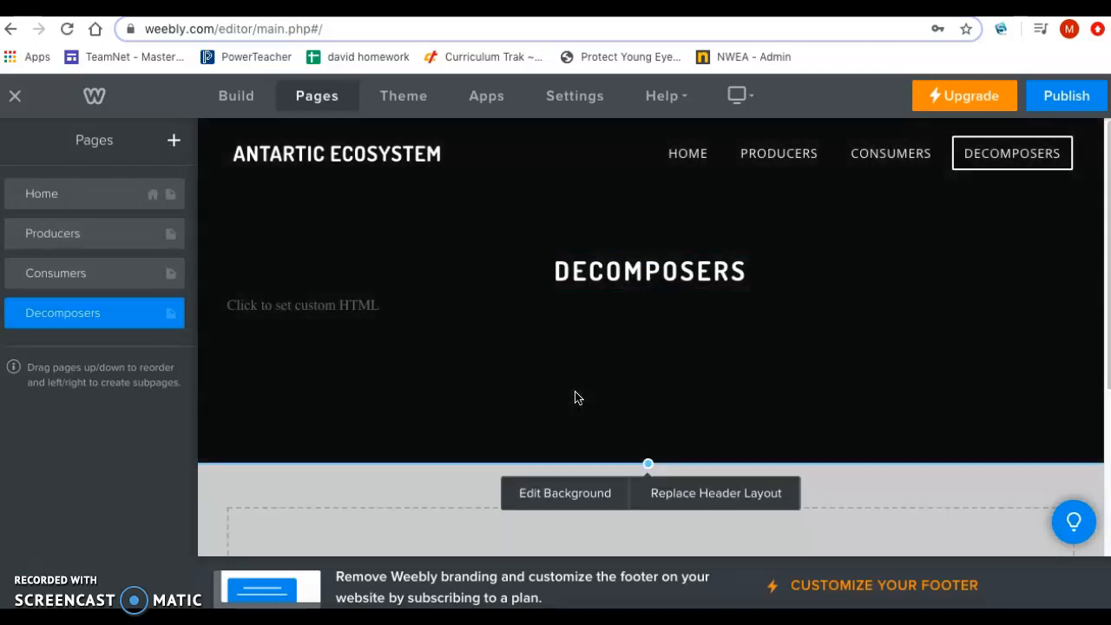
click(578, 495)
click(630, 405)
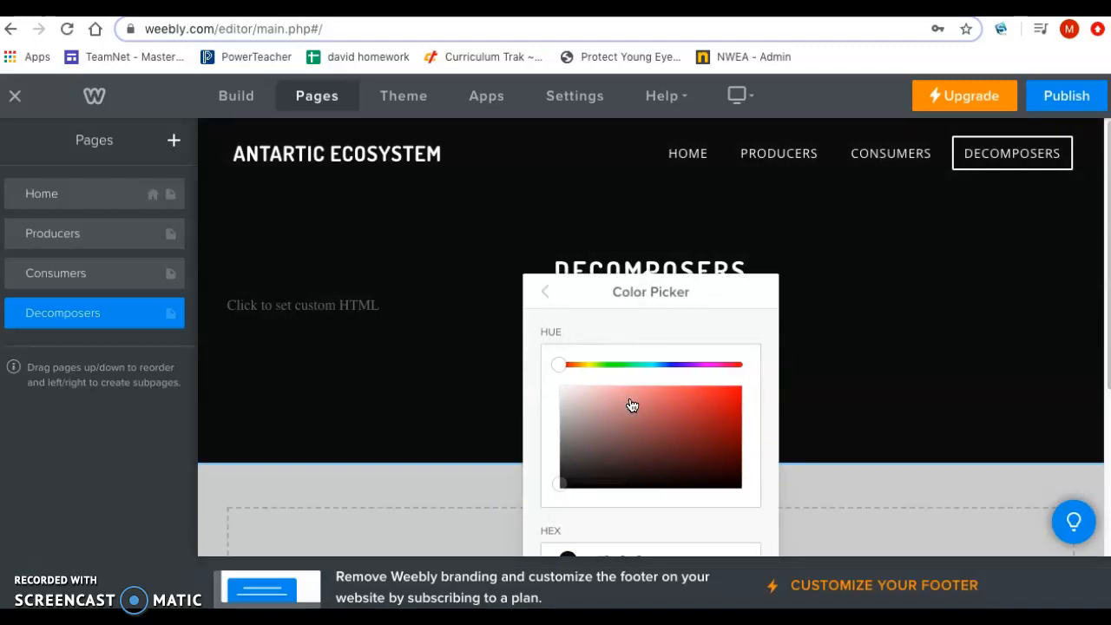
click(672, 365)
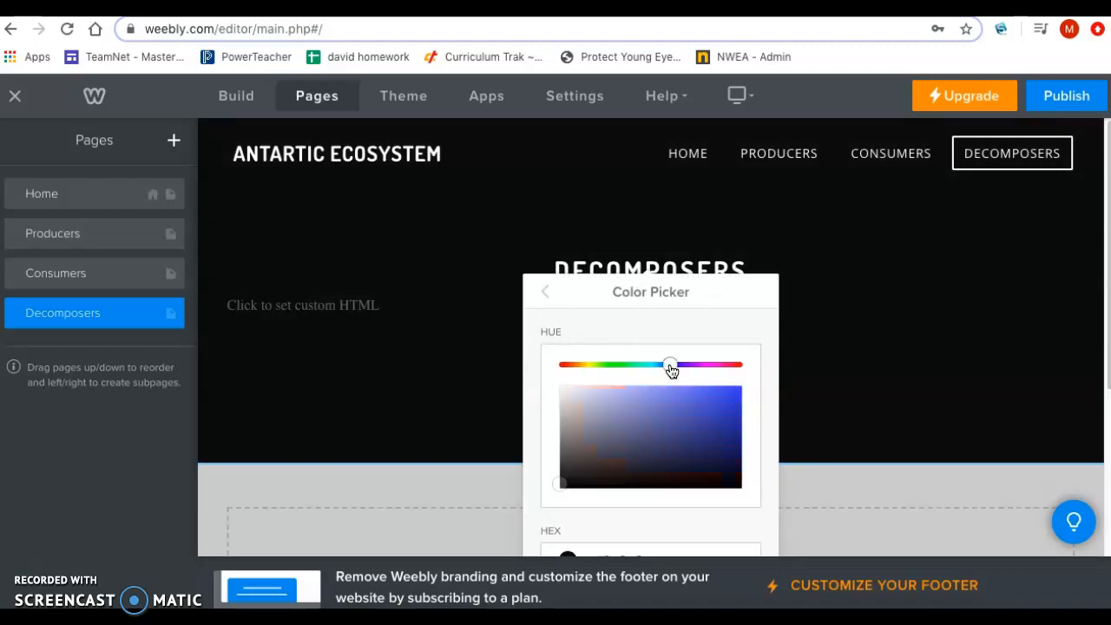
click(722, 415)
mouse_move(723, 413)
mouse_down()
mouse_move(693, 414)
mouse_move(718, 410)
mouse_up()
click(707, 412)
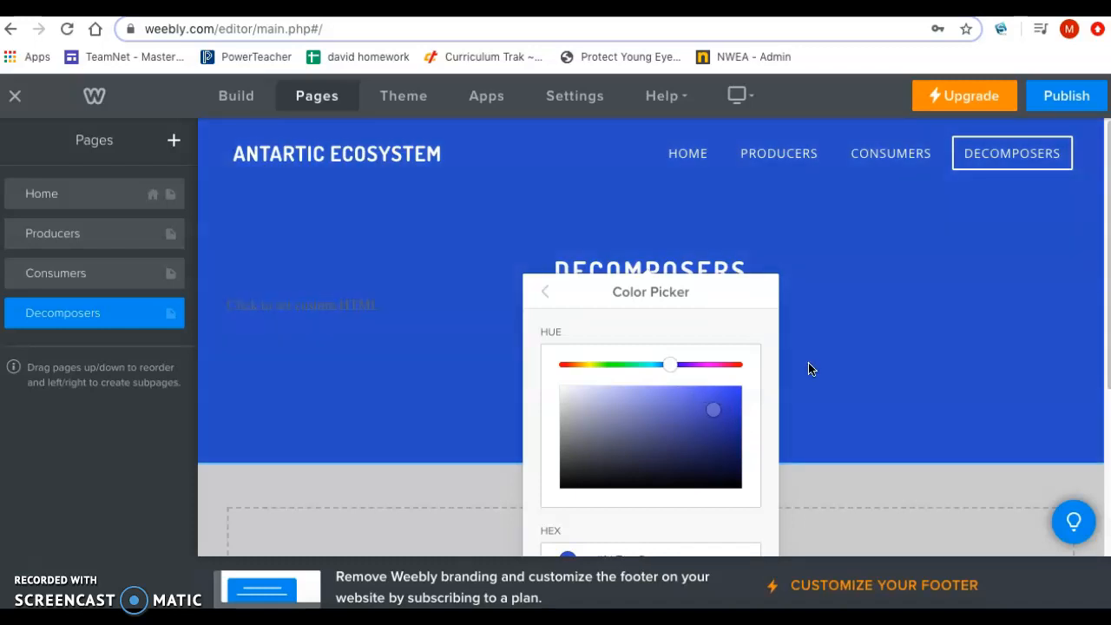
scroll(879, 342, down, 1)
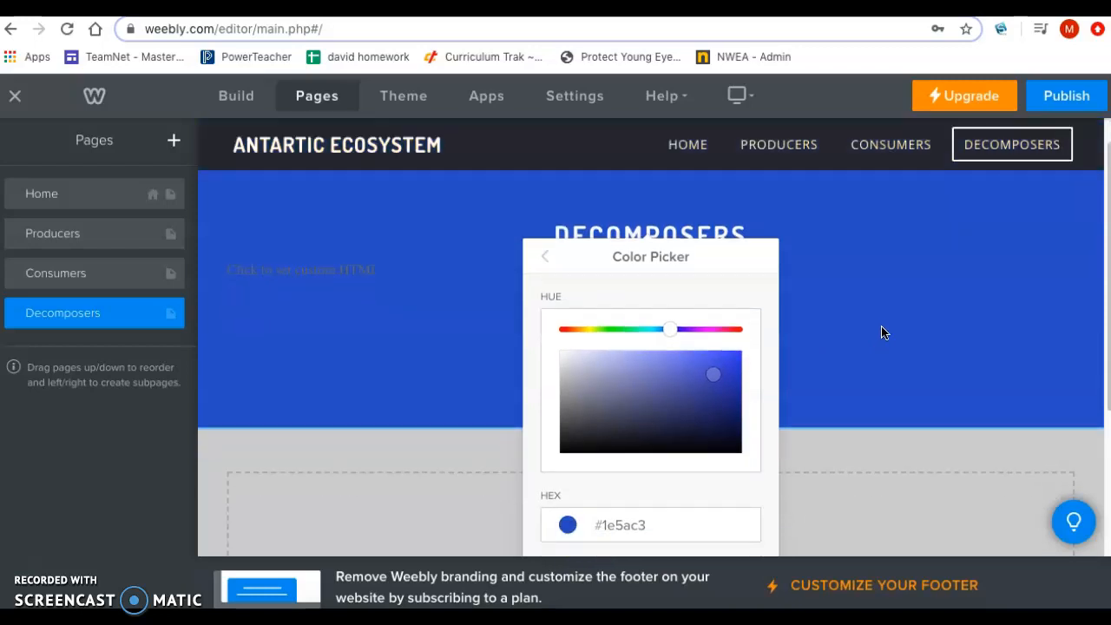
click(544, 256)
click(885, 347)
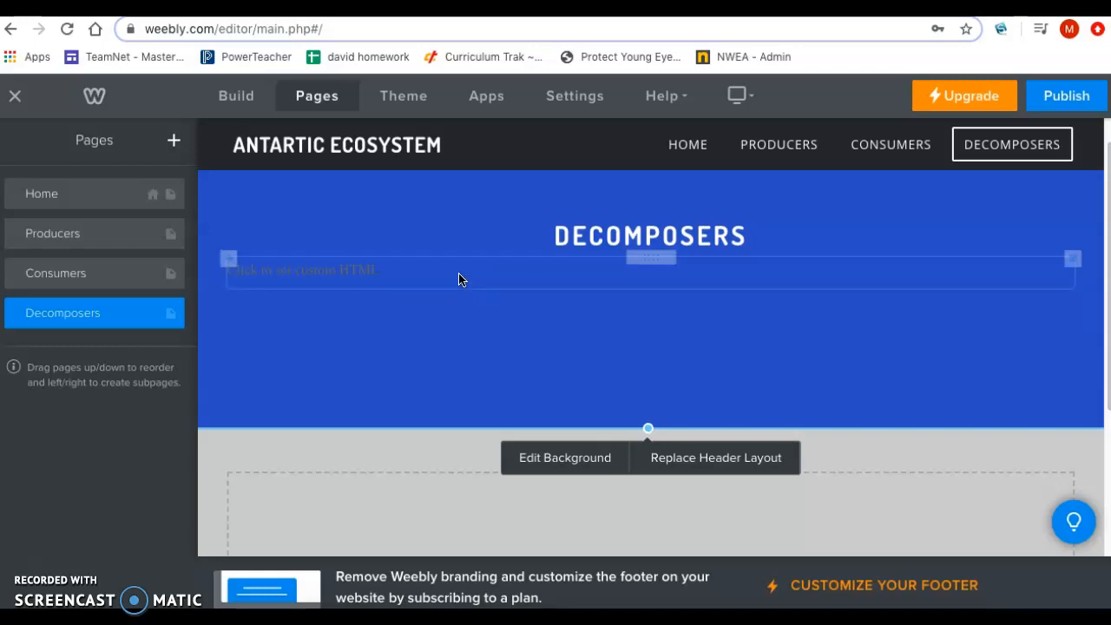
Step: Delete the custom HTML element below the Decomposers title and go back to the building elements
click(1072, 260)
click(1048, 217)
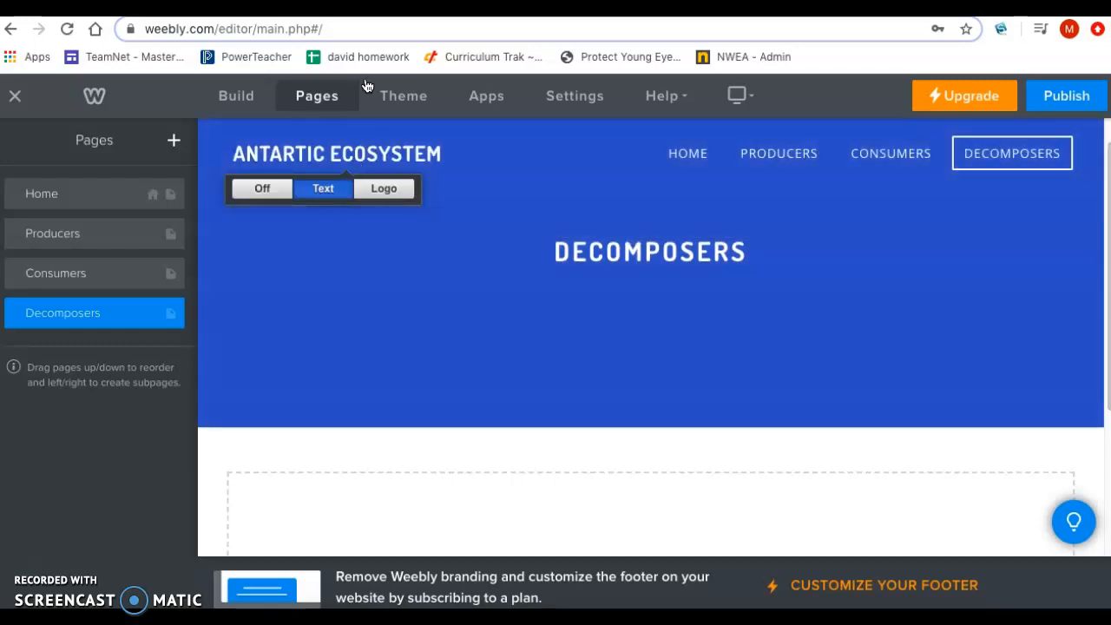
click(241, 95)
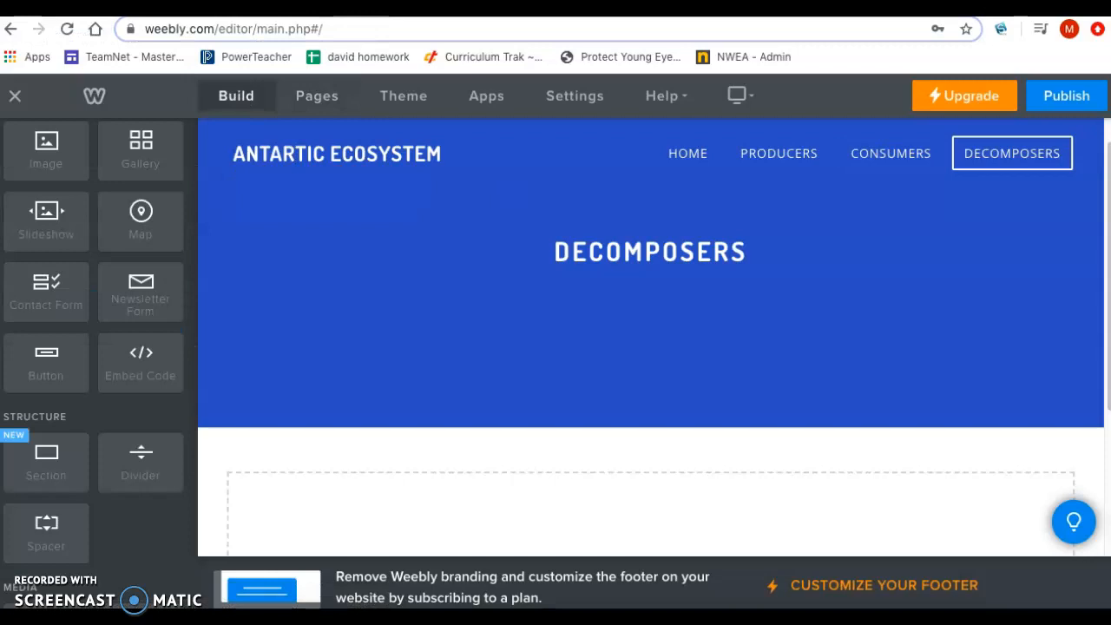
Step: Switch to the Google Images results for hagfish and open the coiled orange hagfish picture from smithsonianmag.com
key(ctrl+Tab)
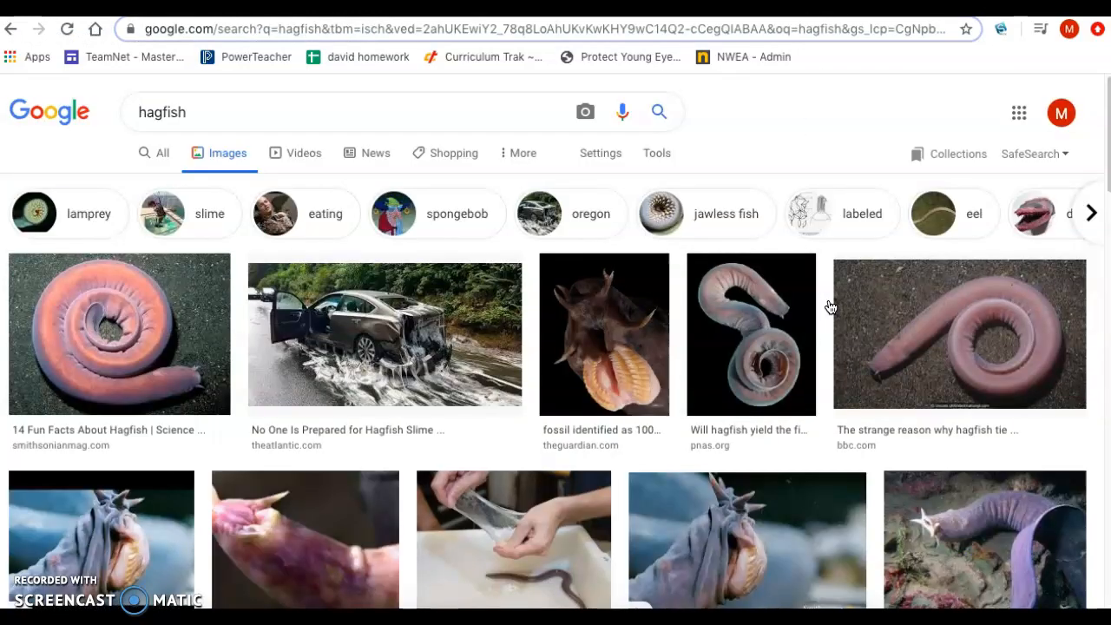
scroll(829, 307, down, 2)
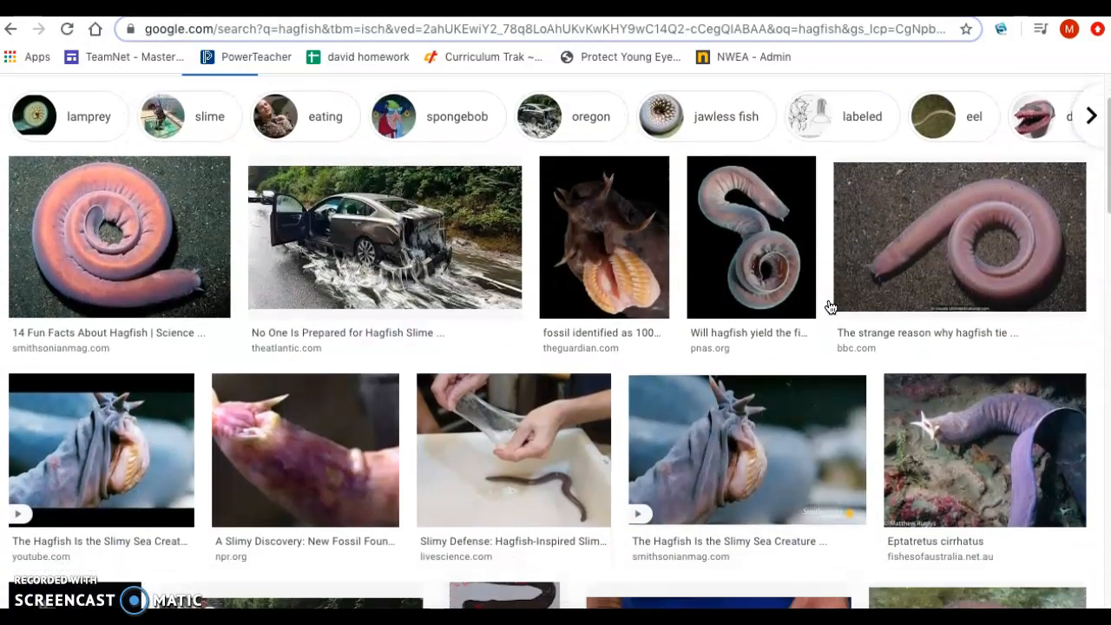
scroll(829, 307, down, 3)
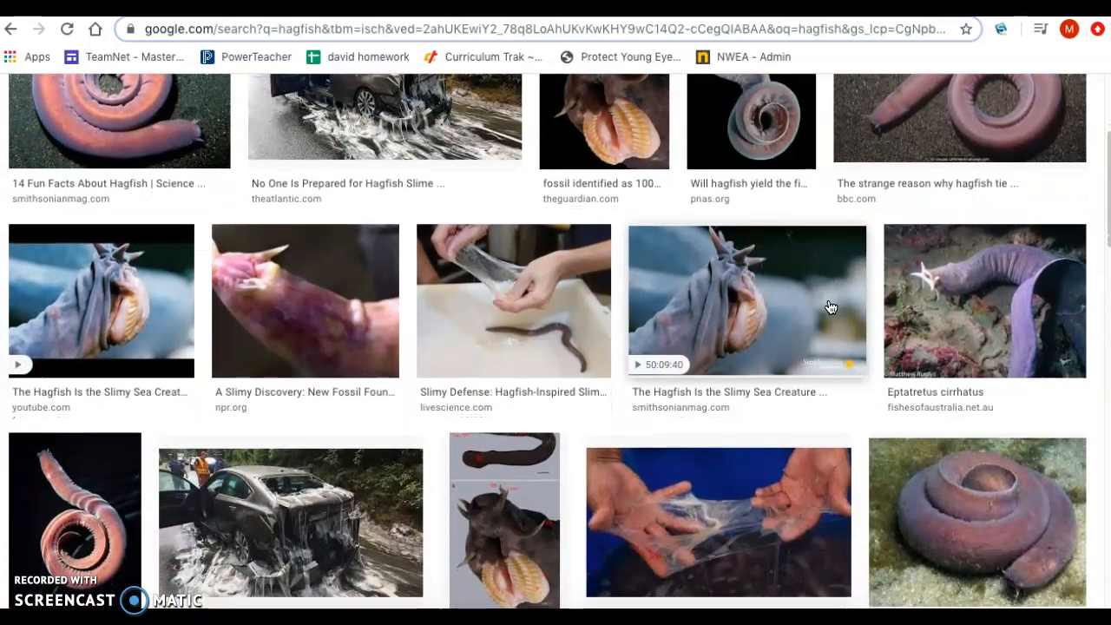
scroll(831, 305, up, 2)
click(157, 165)
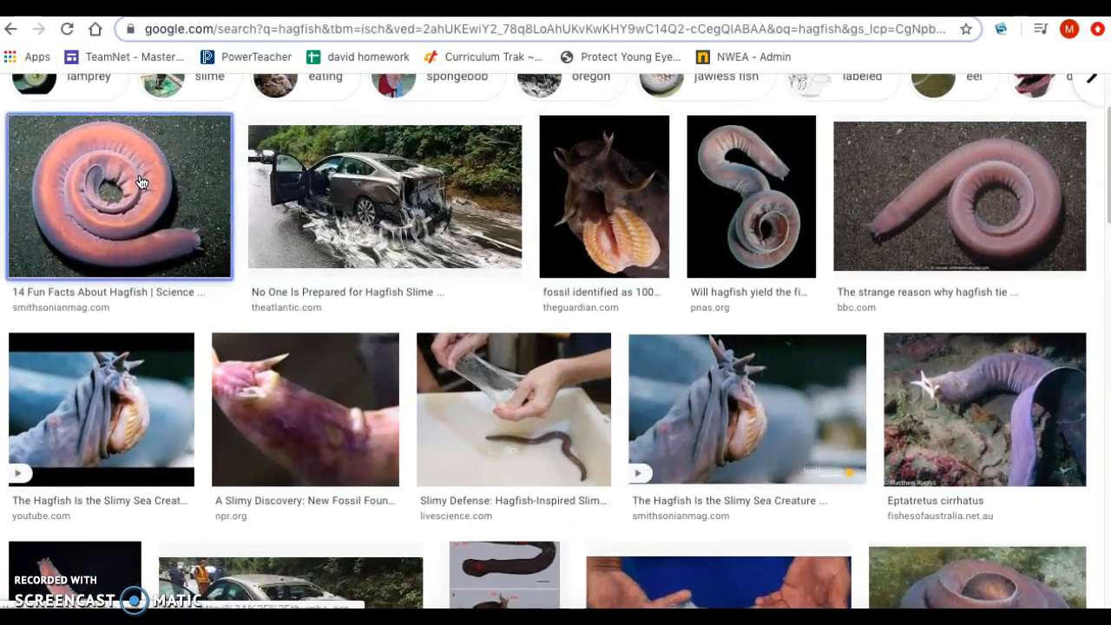
Step: Save the coiled hagfish picture as hagfish1 in JPEG format in the website pics folder on the Desktop
right_click(906, 215)
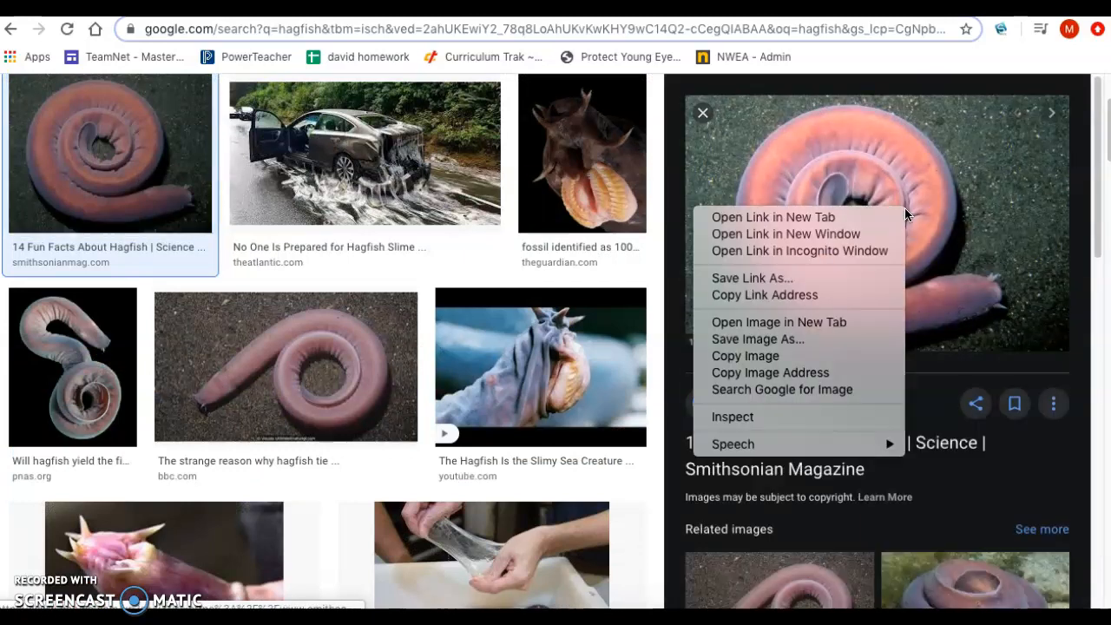
click(799, 341)
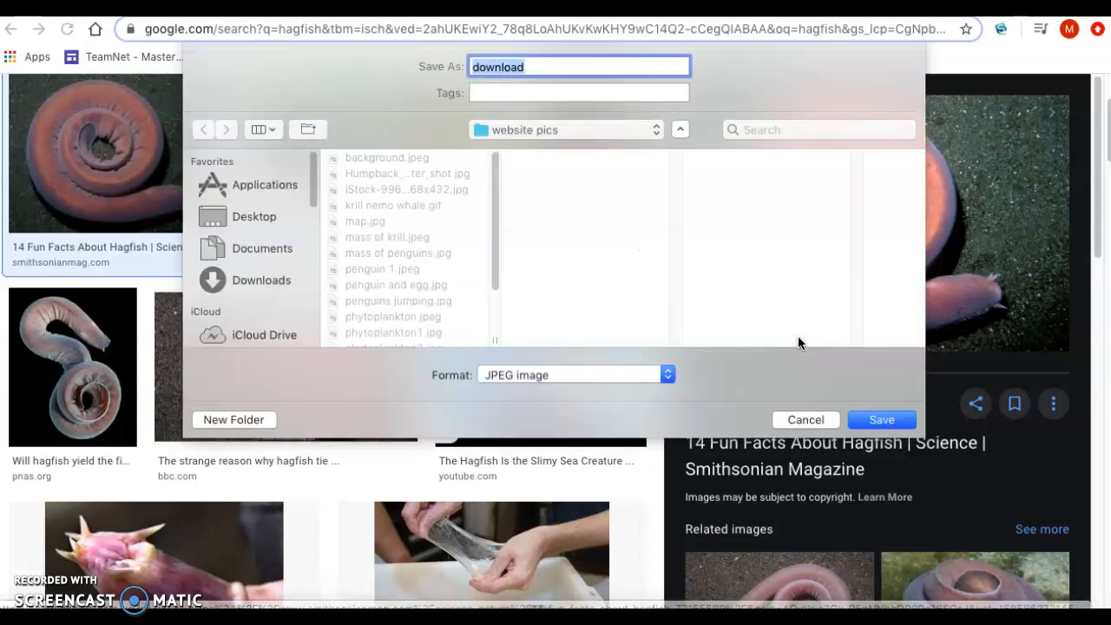
click(255, 217)
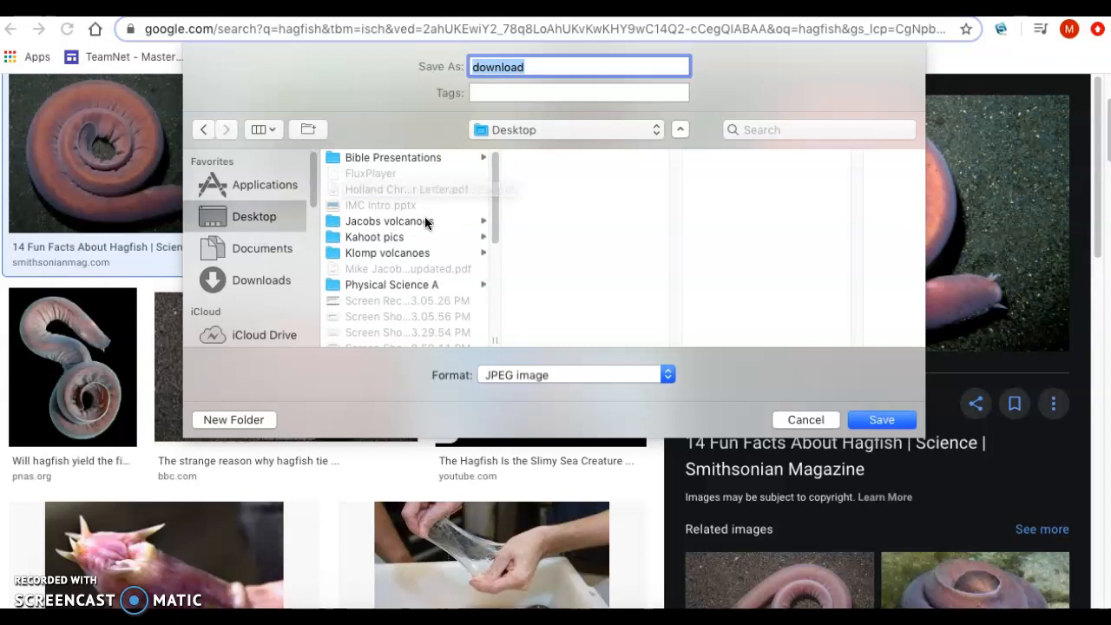
scroll(425, 232, down, 10)
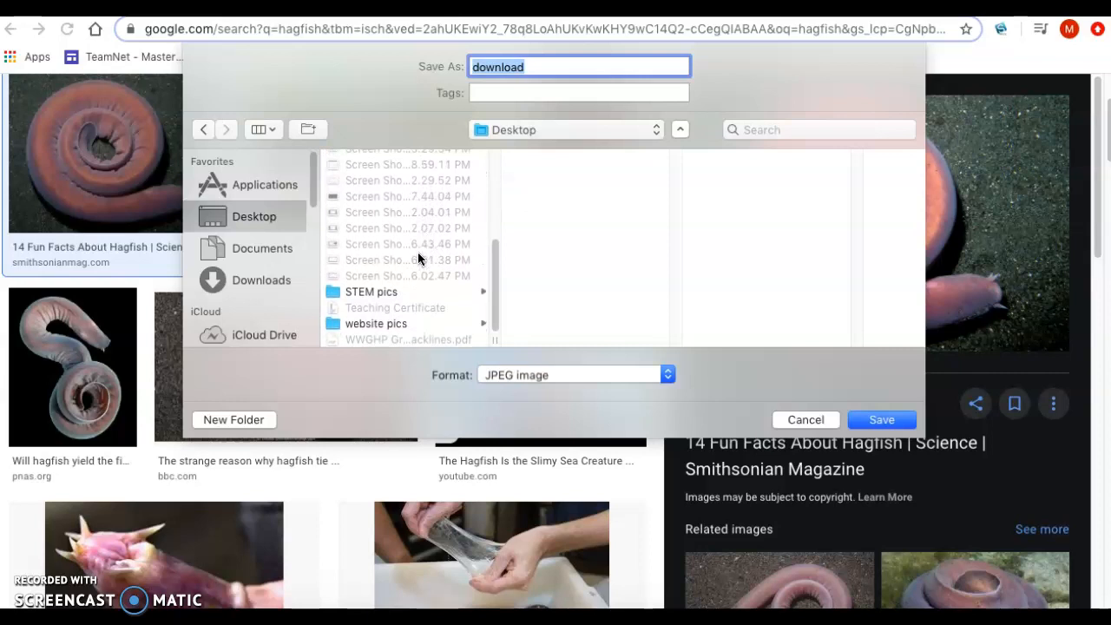
click(391, 322)
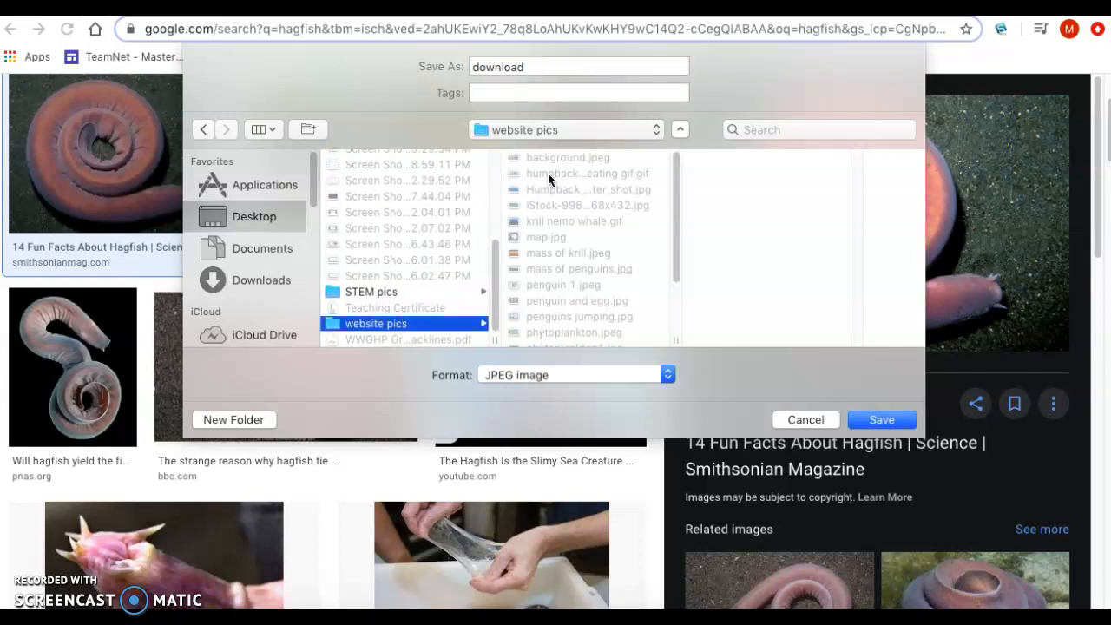
click(545, 68)
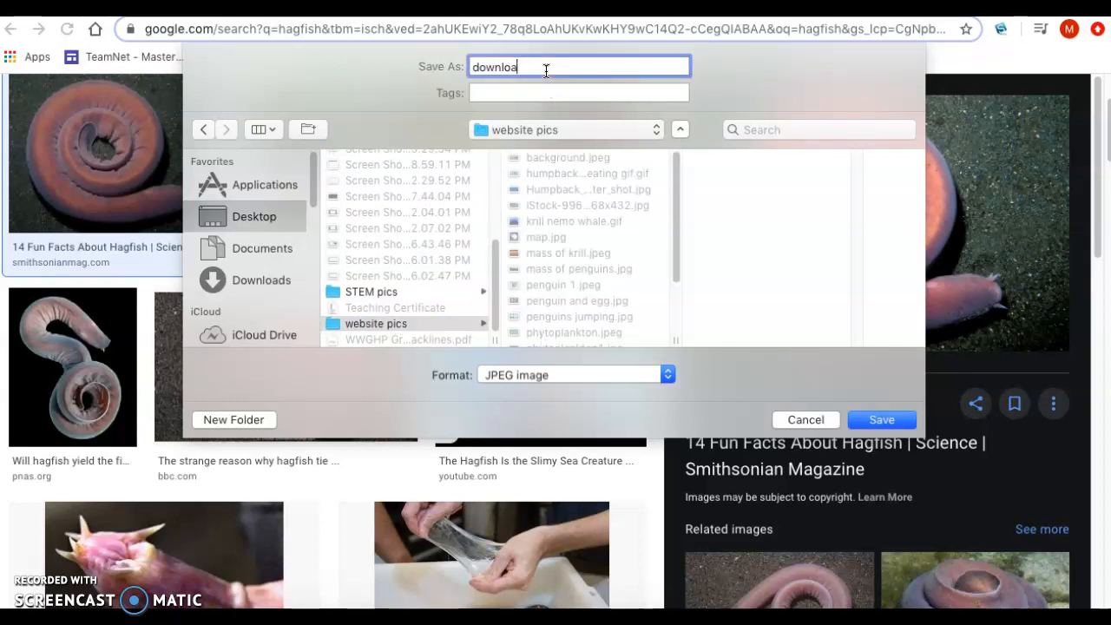
key(BackSpace)
key(BackSpace)
key(BackSpace)
key(BackSpace)
key(BackSpace)
text(ha)
click(882, 420)
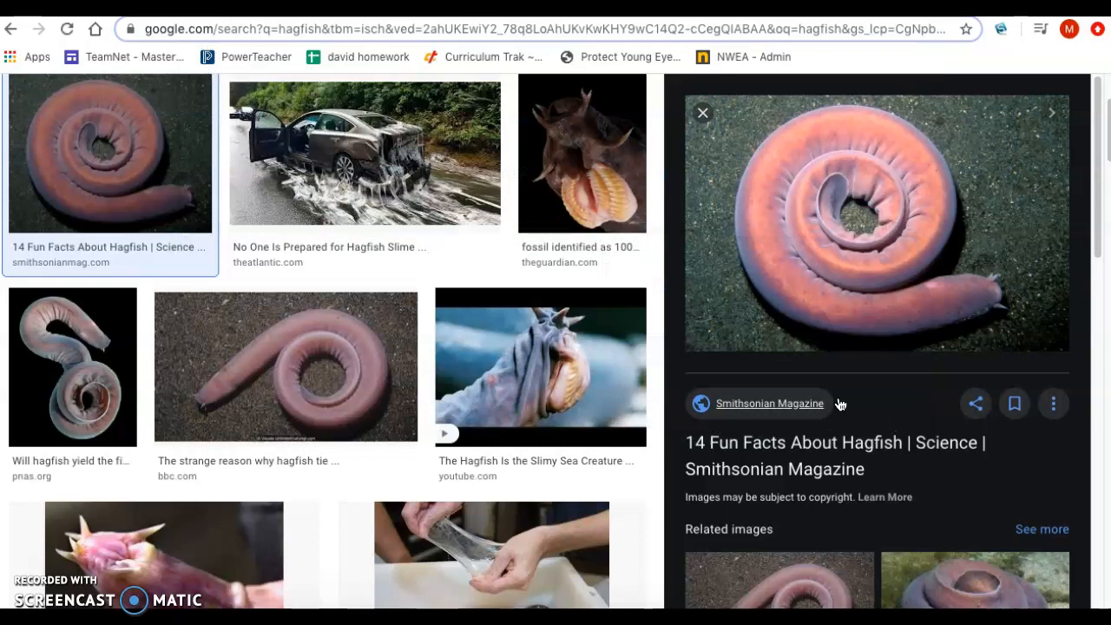
Step: Close the picture preview and open the purple Eptatretus cirrhatus picture from fishesofaustralia.net.au
click(703, 113)
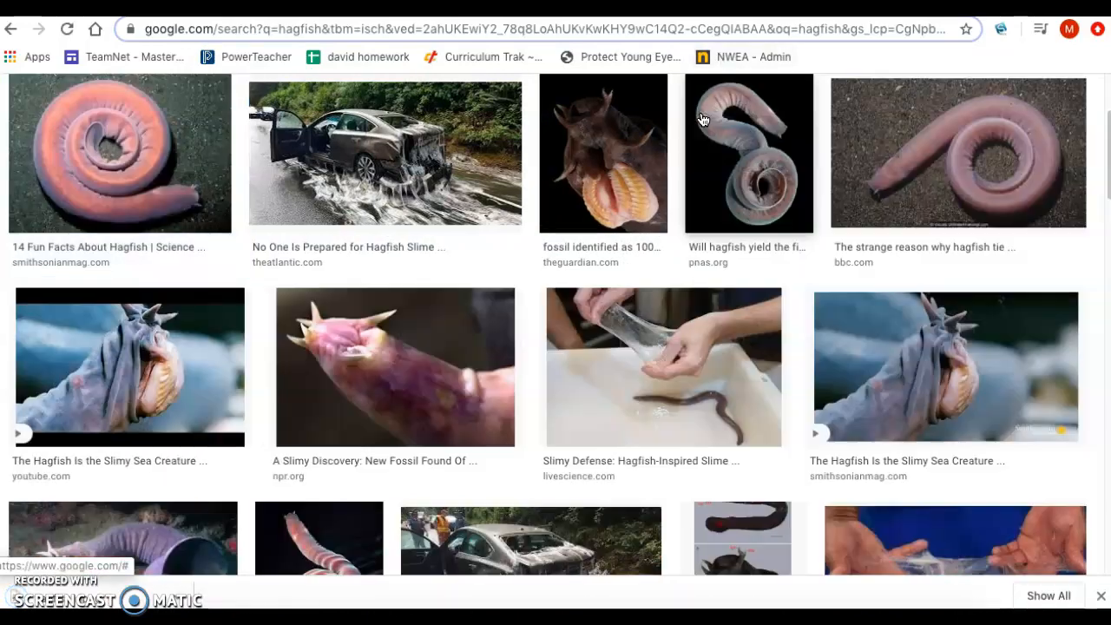
scroll(564, 302, down, 2)
scroll(564, 297, down, 2)
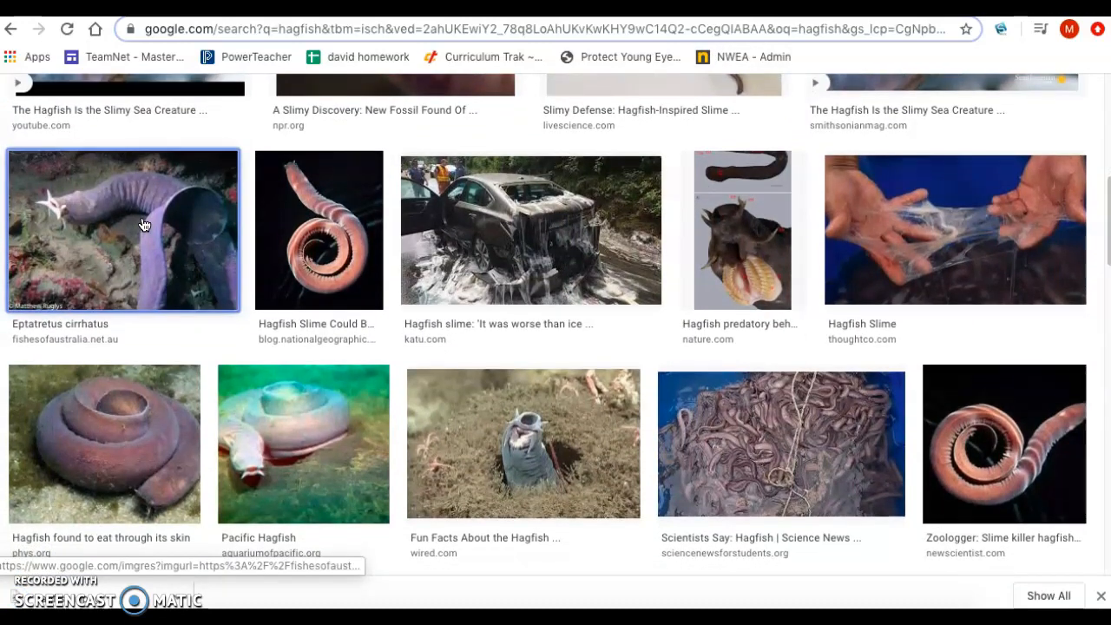
click(144, 226)
Step: Save the purple hagfish picture as a JPEG in the Desktop's website pics folder, under a file name beginning with hagfish
right_click(884, 233)
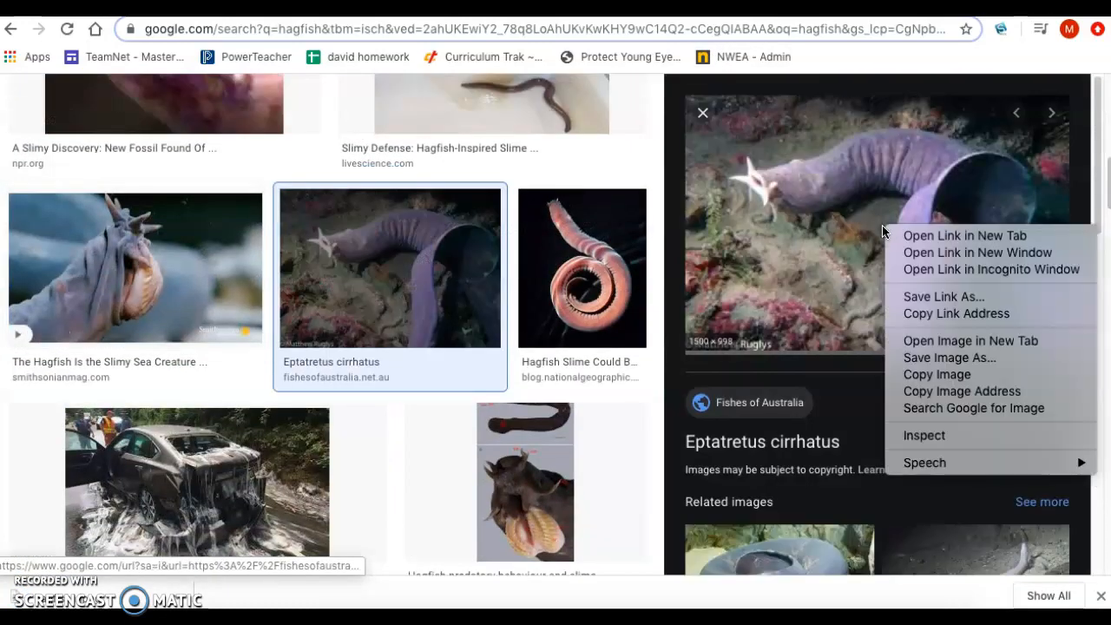
click(988, 358)
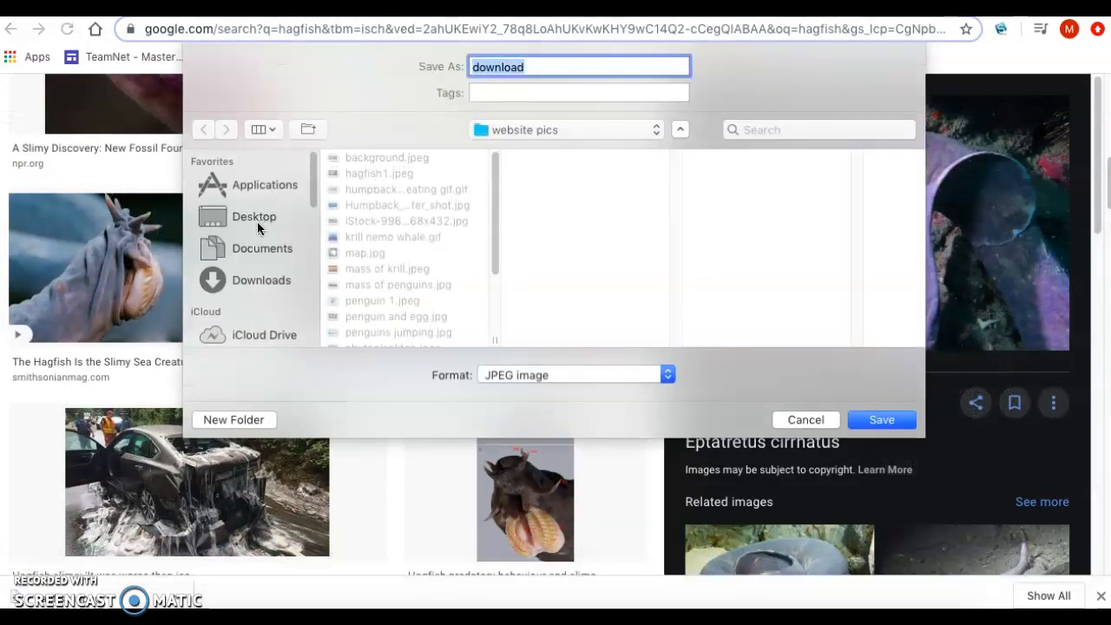
click(257, 216)
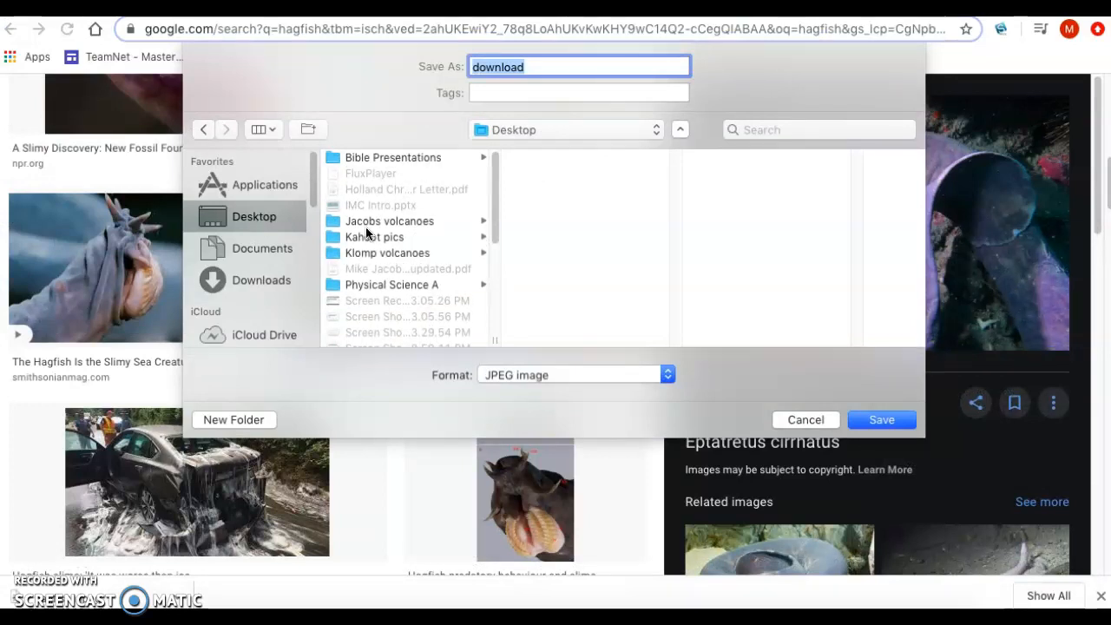
scroll(405, 295, down, 6)
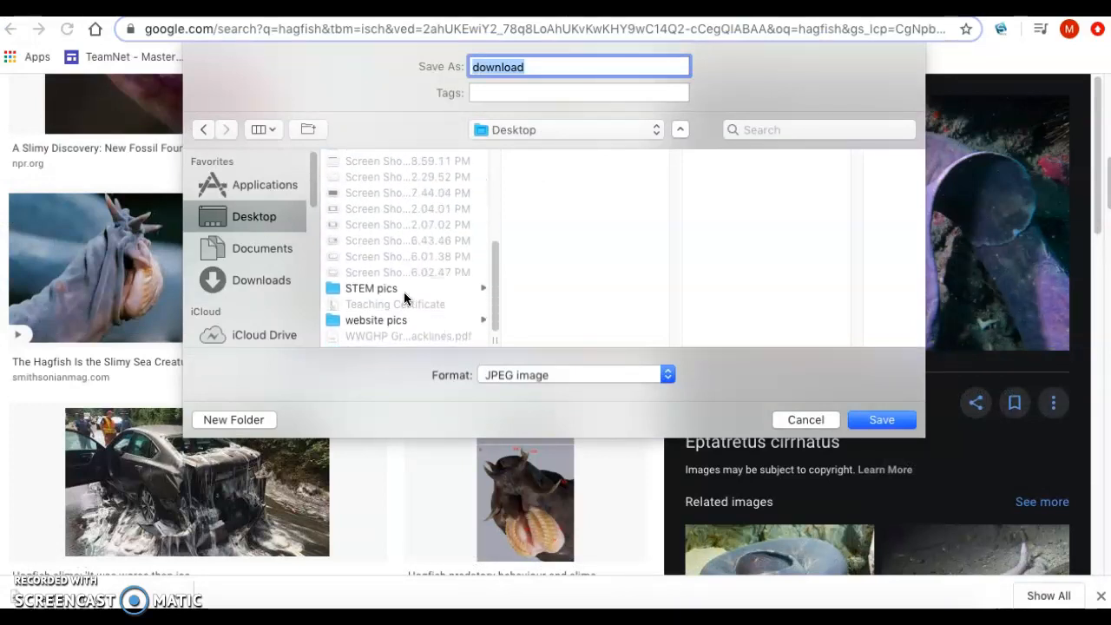
click(390, 323)
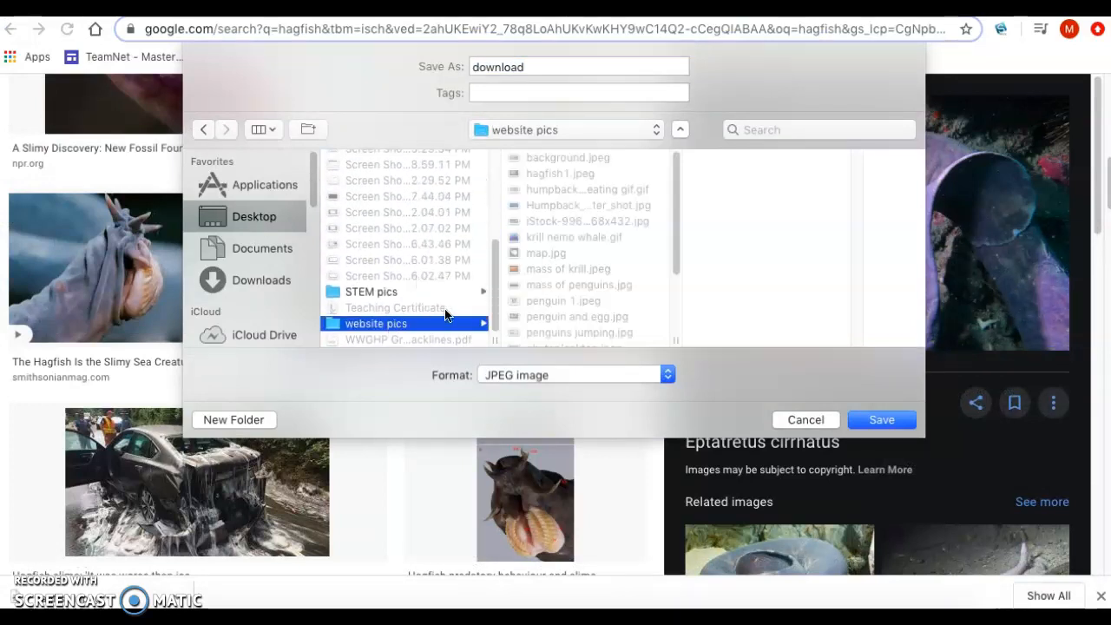
click(529, 68)
key(BackSpace)
key(BackSpace)
key(BackSpace)
key(BackSpace)
key(BackSpace)
key(BackSpace)
key(BackSpace)
text(hagfish)
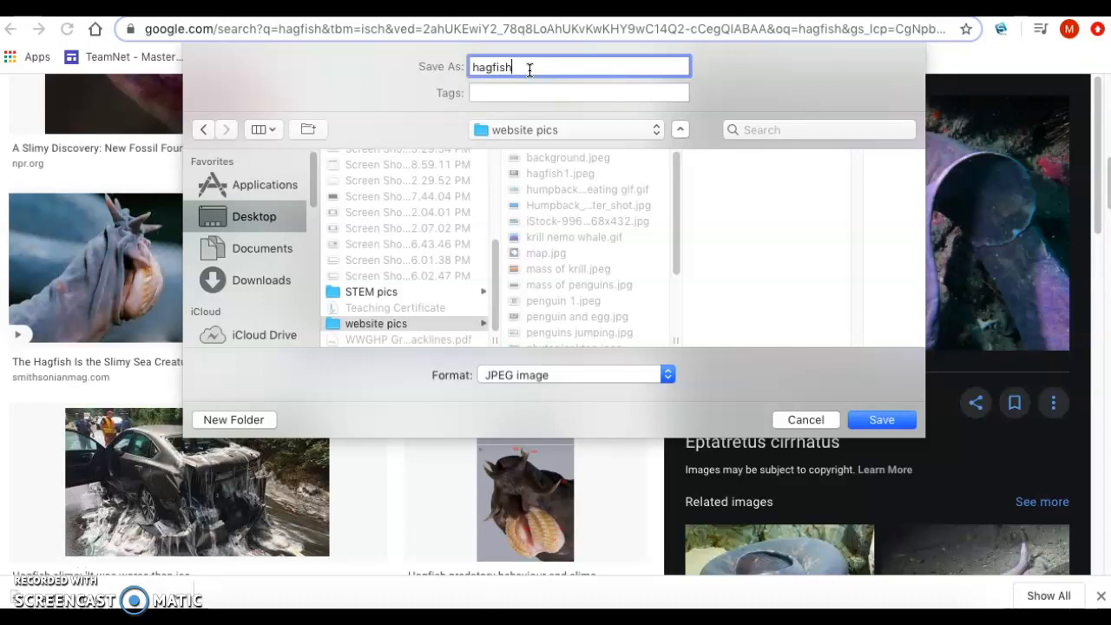
click(870, 423)
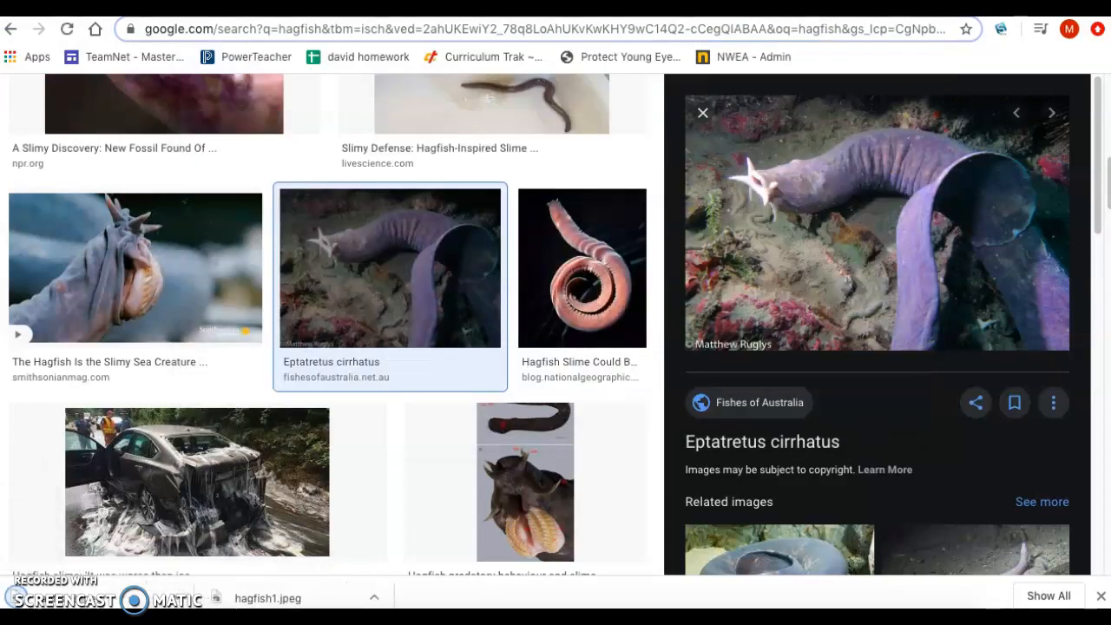
Step: Switch back to the Weebly editor and add a text element below the Decomposers title in the header
click(680, 9)
click(555, 9)
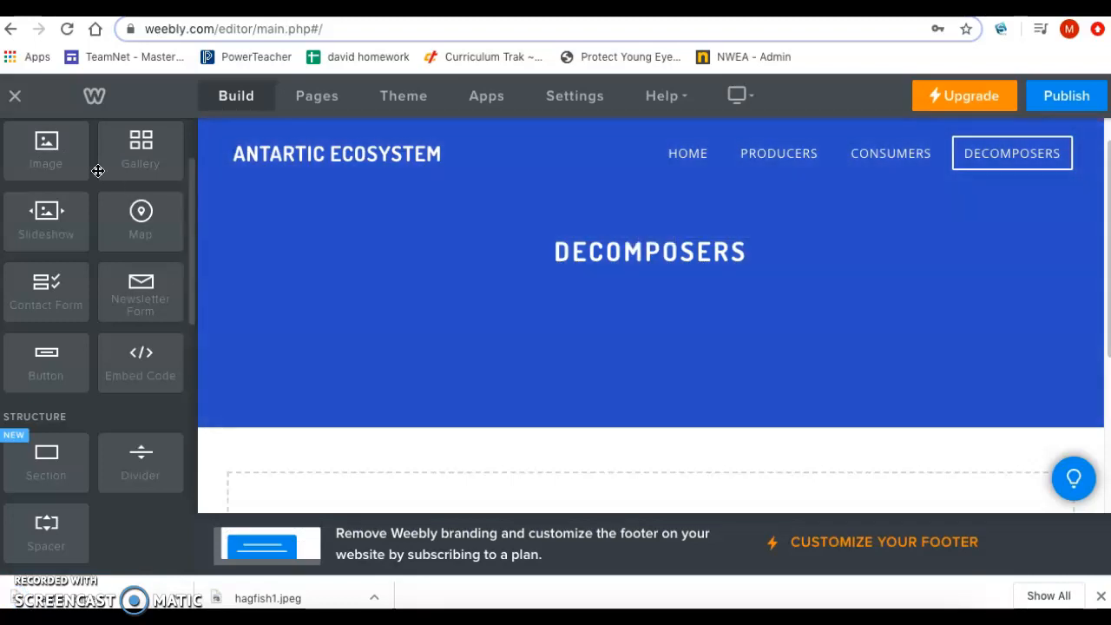
scroll(96, 168, up, 2)
drag(140, 187, 645, 307)
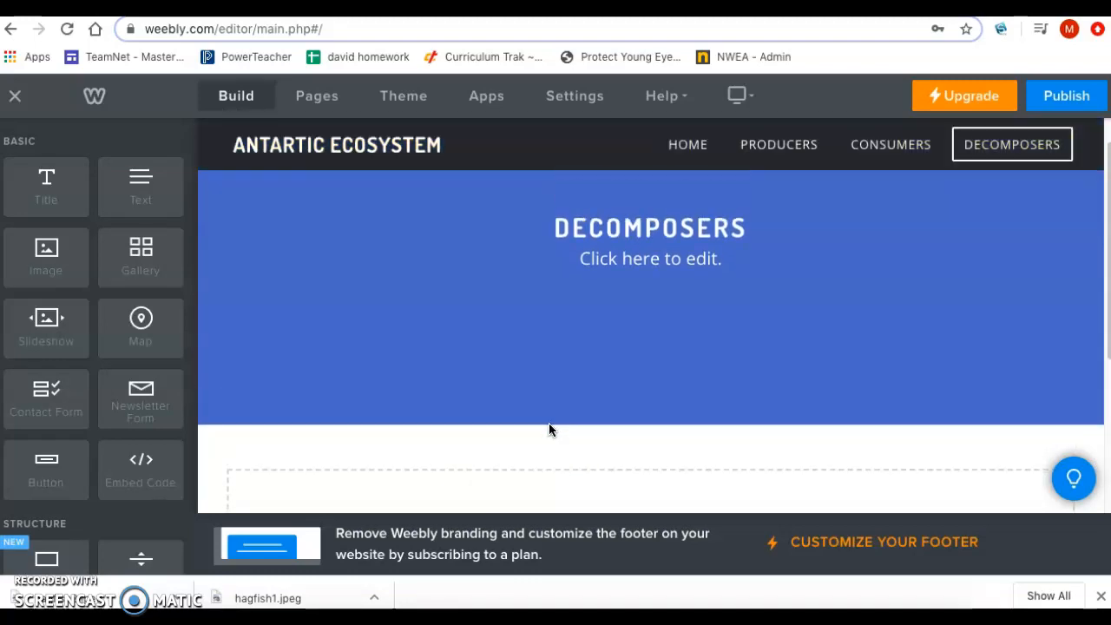
Step: Enter "Desomposers break thing down...." in the new text element below the Decomposers title
click(639, 299)
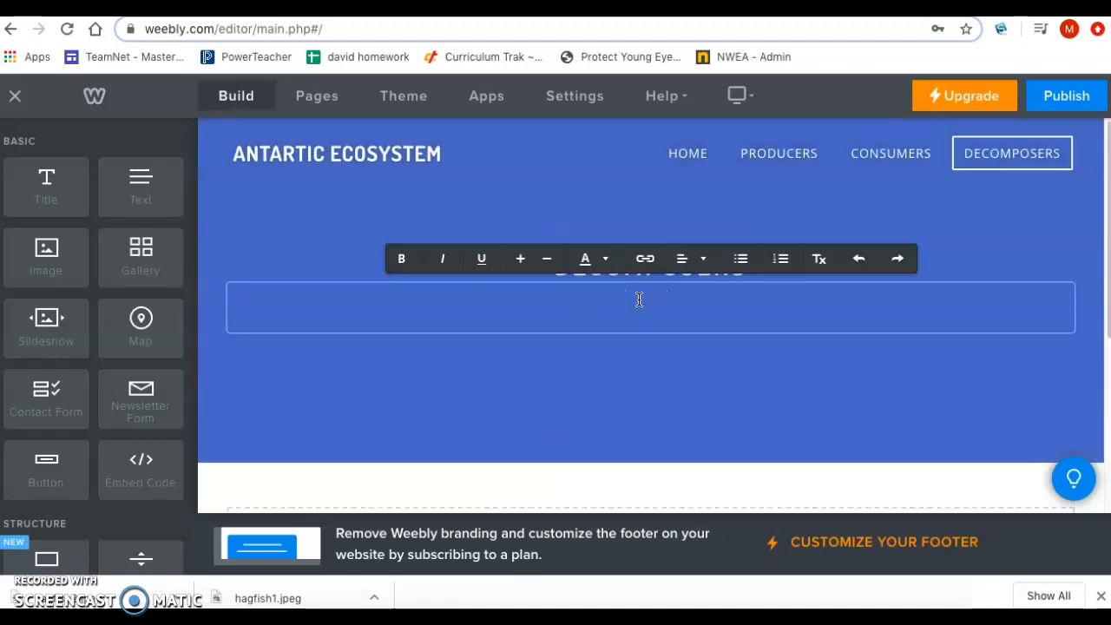
text(Decompo)
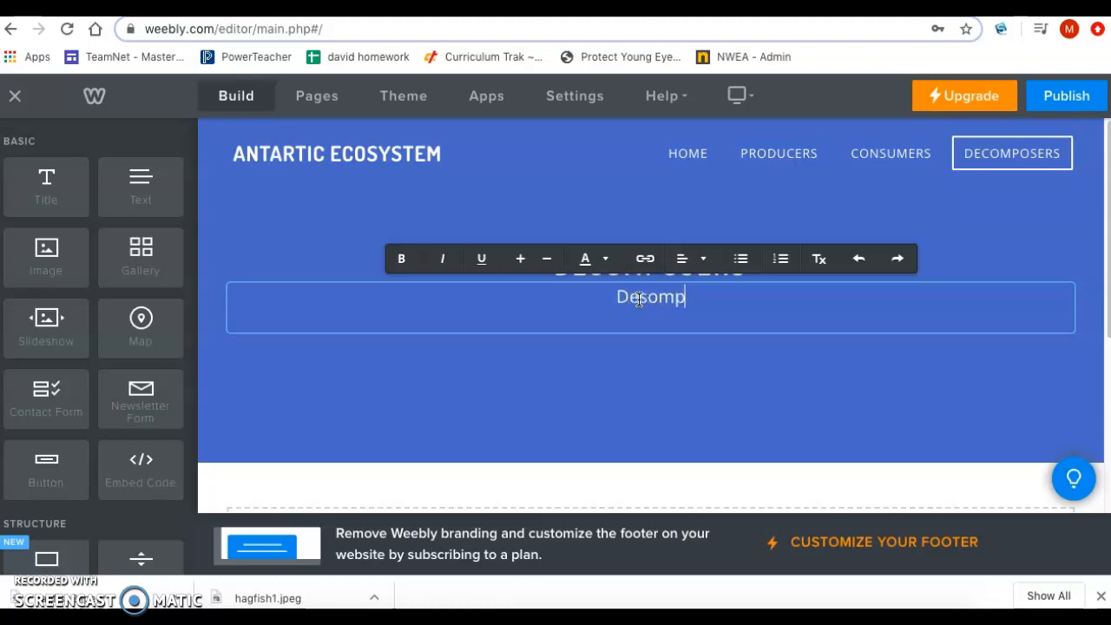
text(sers)
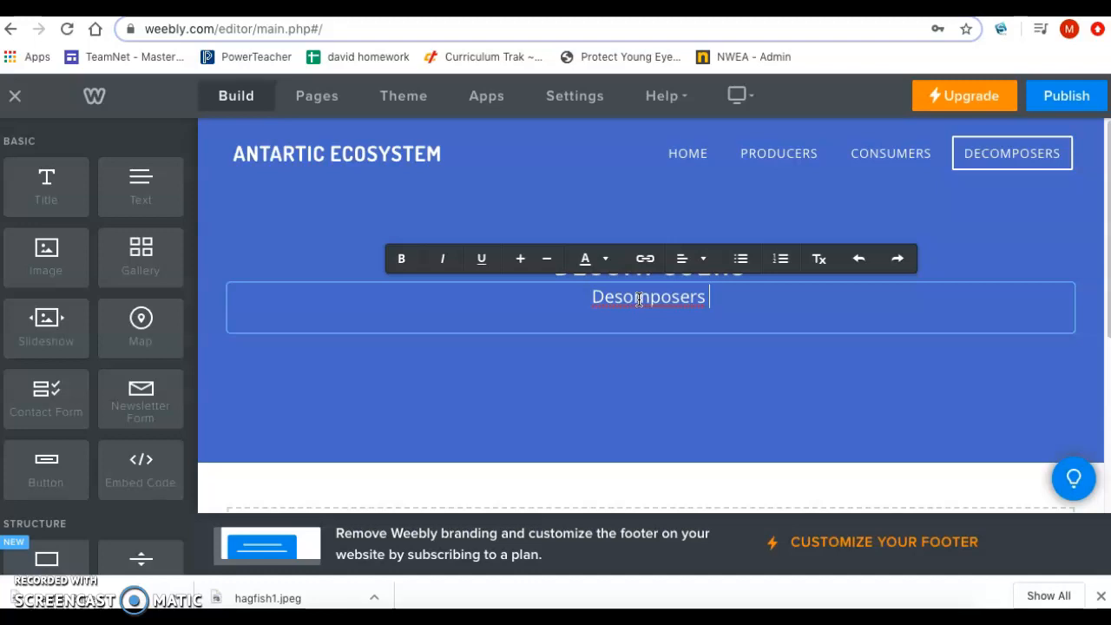
text(break thing down....)
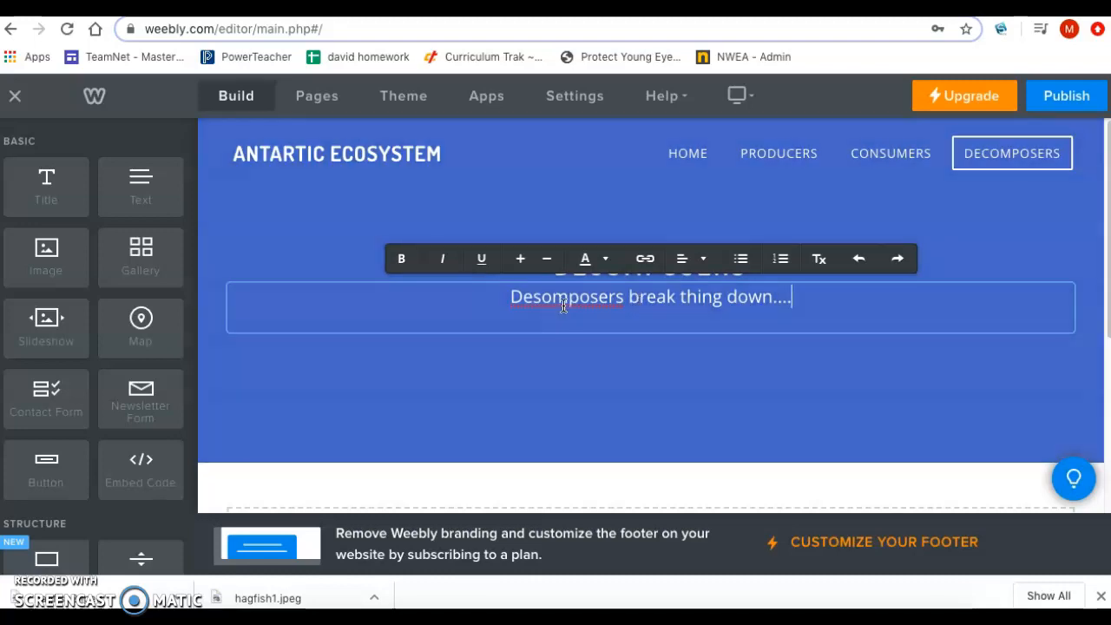
Step: Correct the misspelled first word of the header text to "Decomposers" using the spelling suggestion
right_click(563, 304)
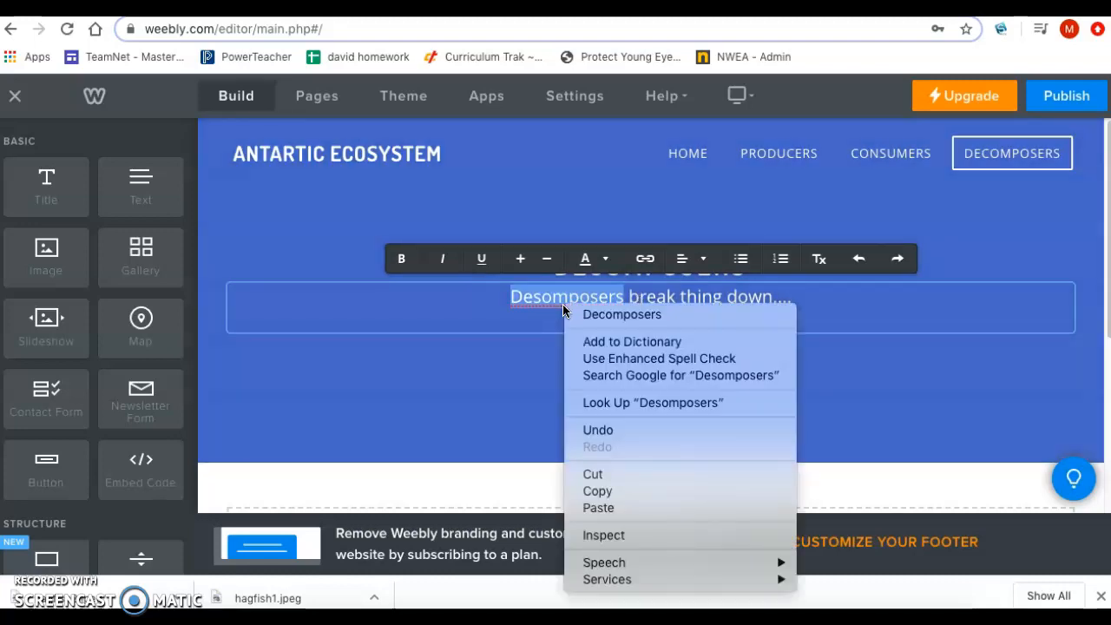
click(607, 315)
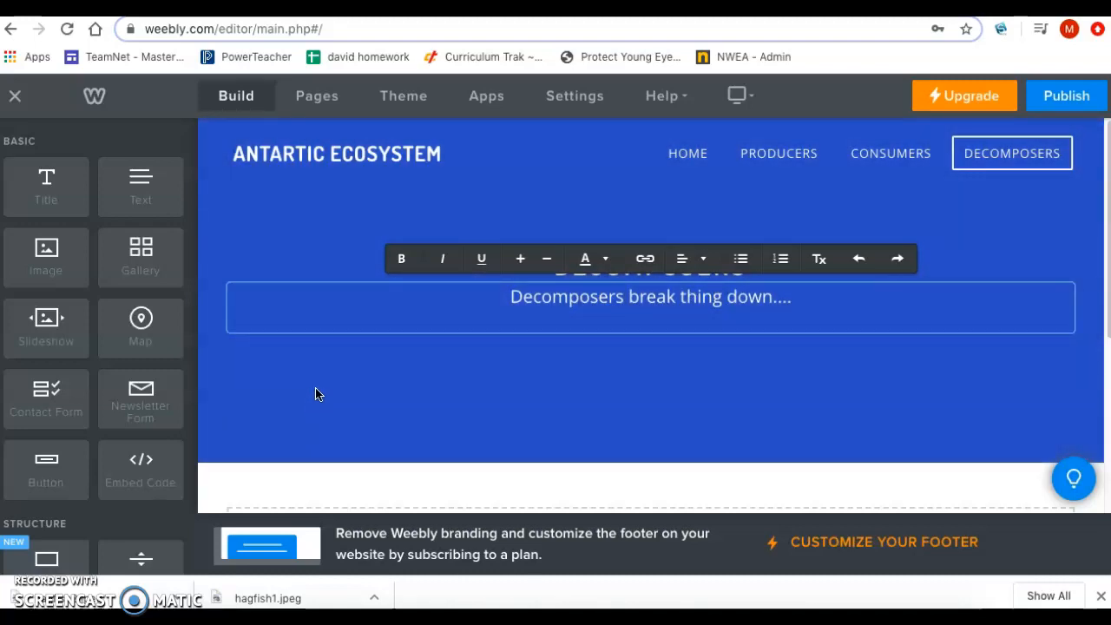
click(319, 392)
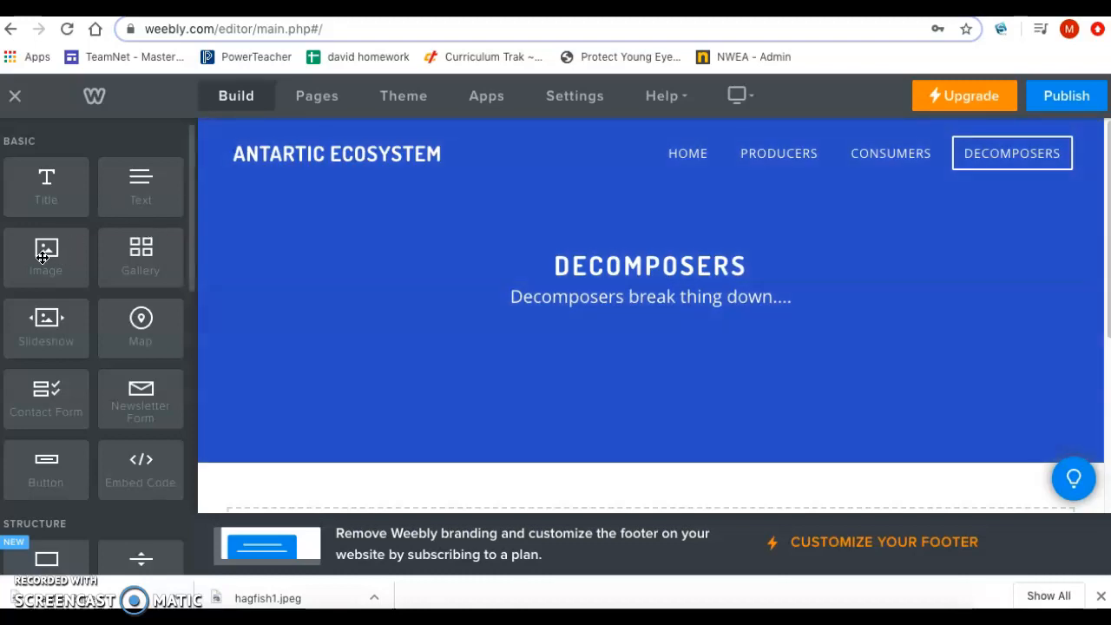
Step: Add an image element below the "Decomposers break thing down...." text and upload hagfish1.jpeg from the website pics folder into it
drag(43, 258, 586, 399)
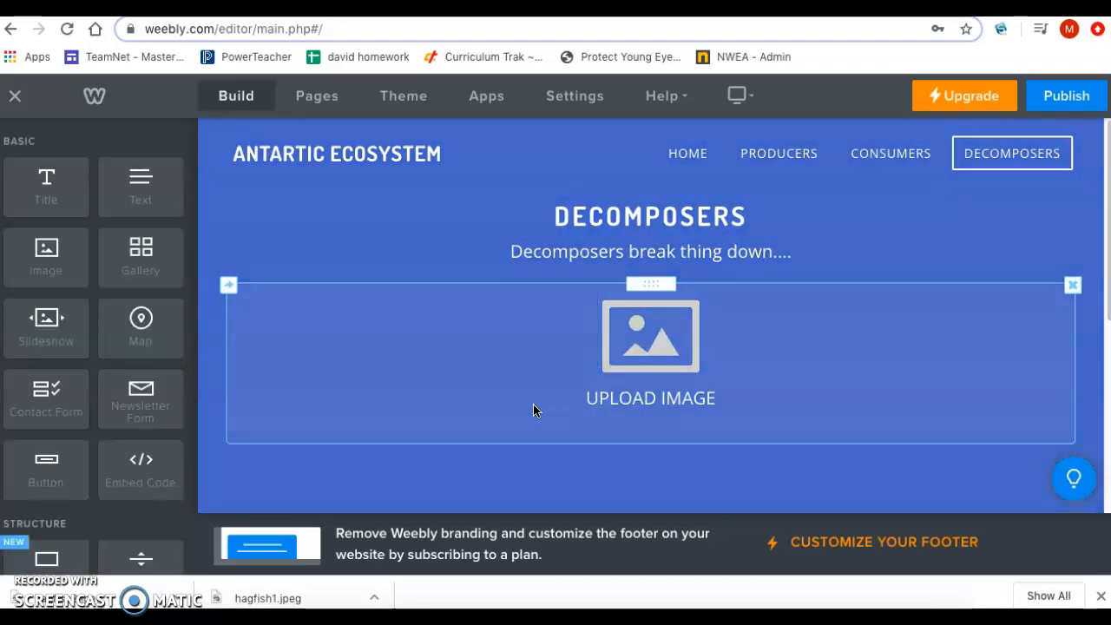
click(644, 344)
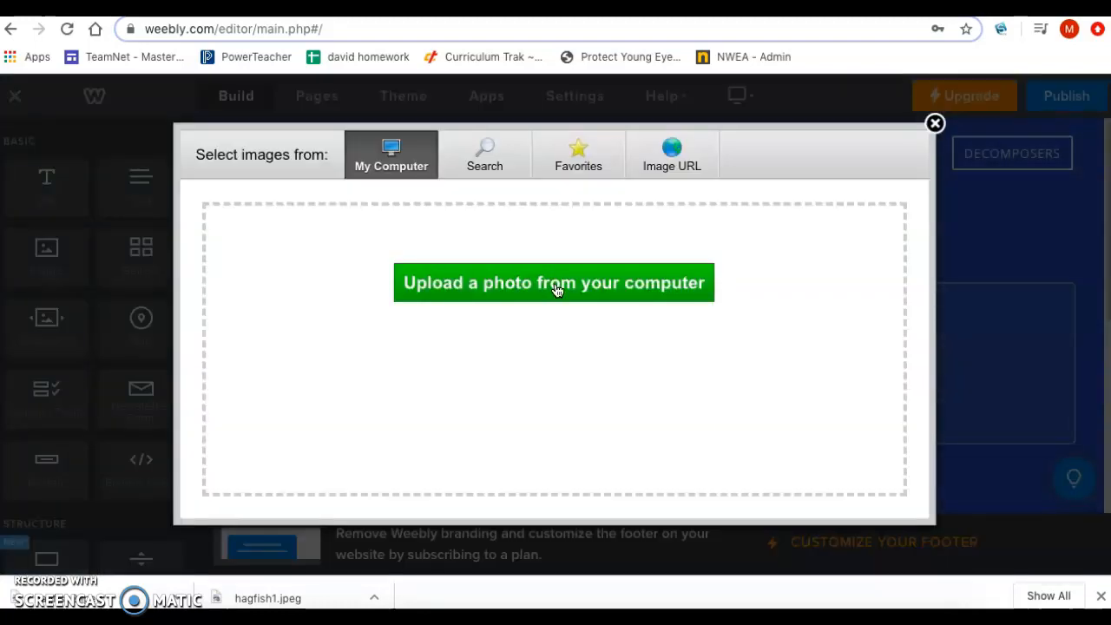
click(555, 286)
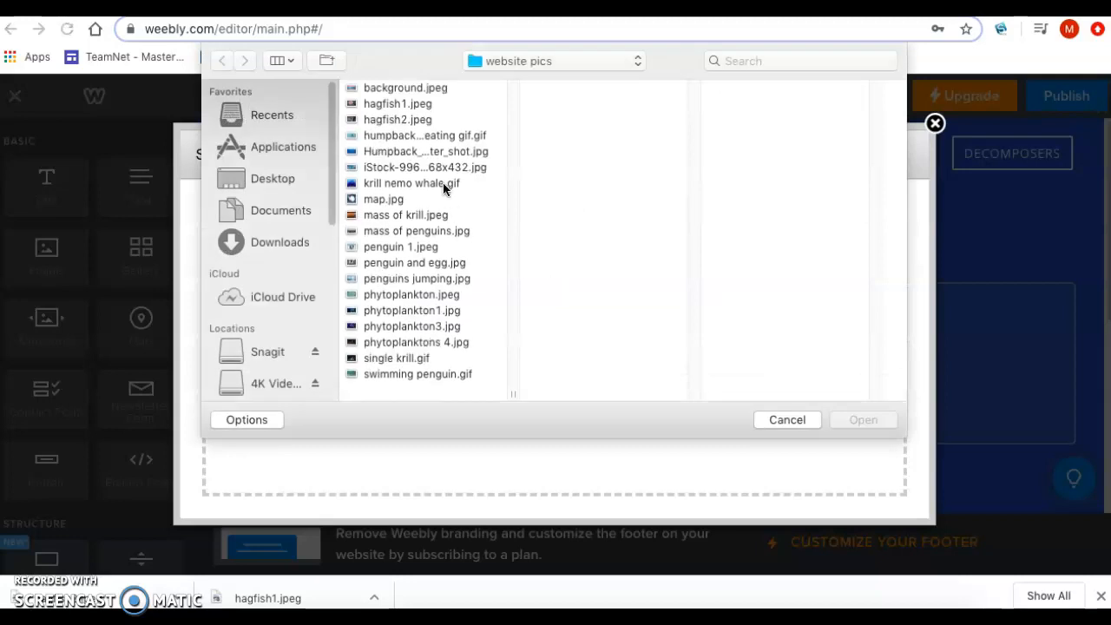
click(403, 105)
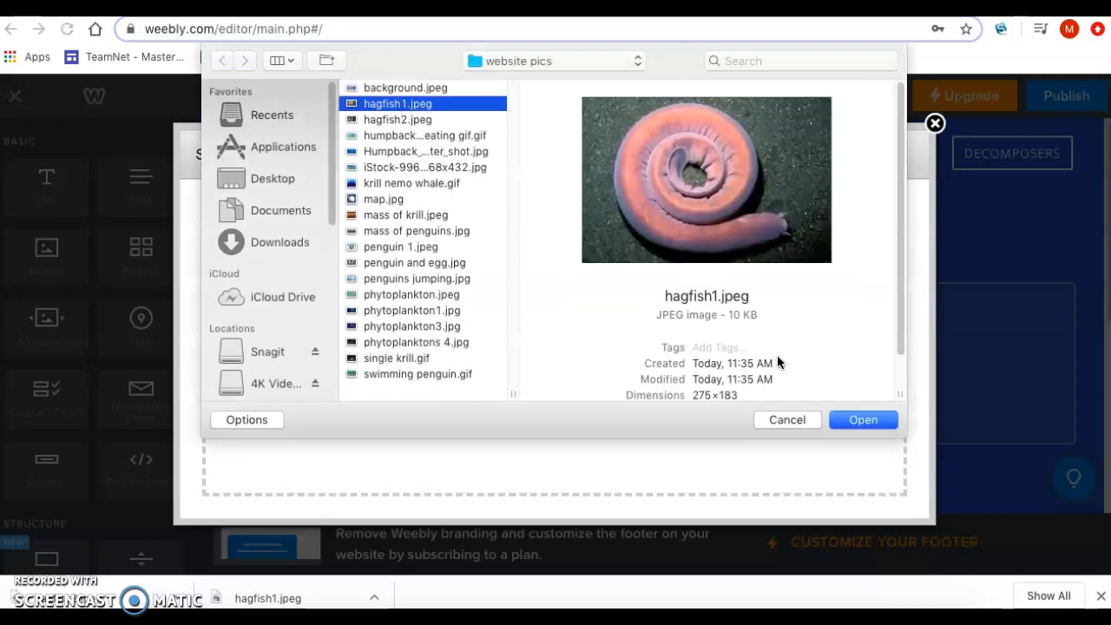
click(863, 421)
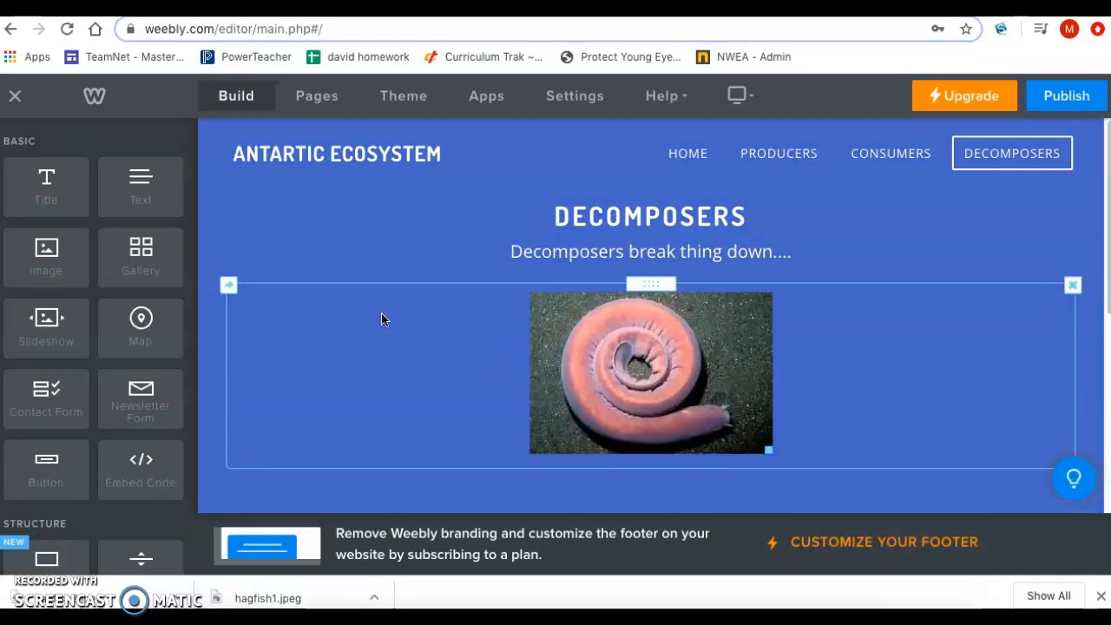
click(340, 307)
Step: Add a second image element to the right of the coiled hagfish picture and upload hagfish2.jpeg into it
drag(48, 259, 897, 385)
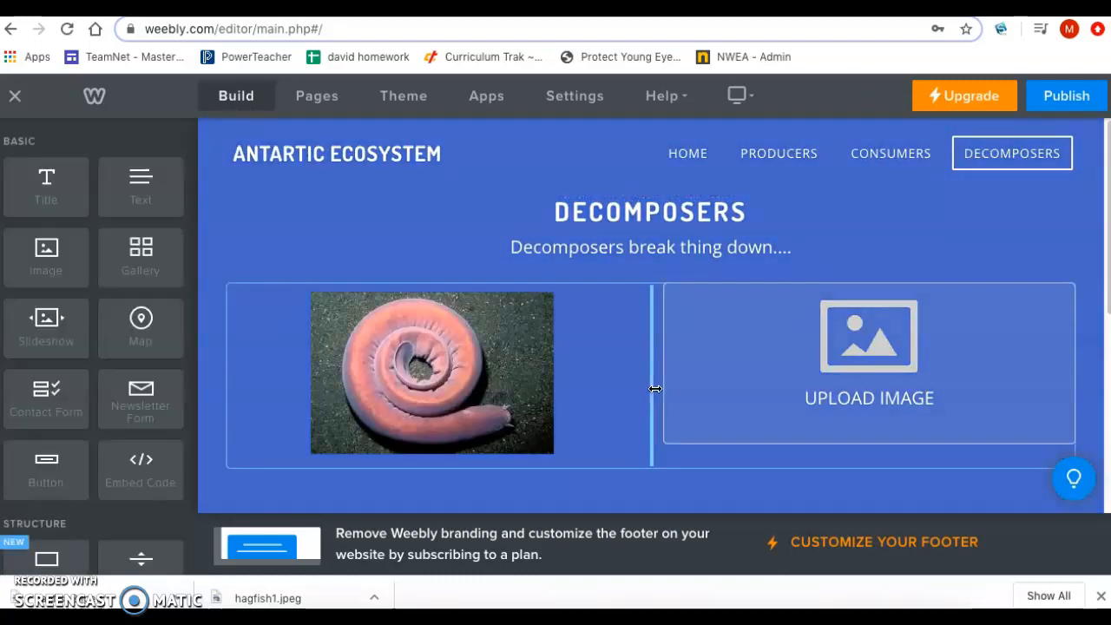
click(865, 380)
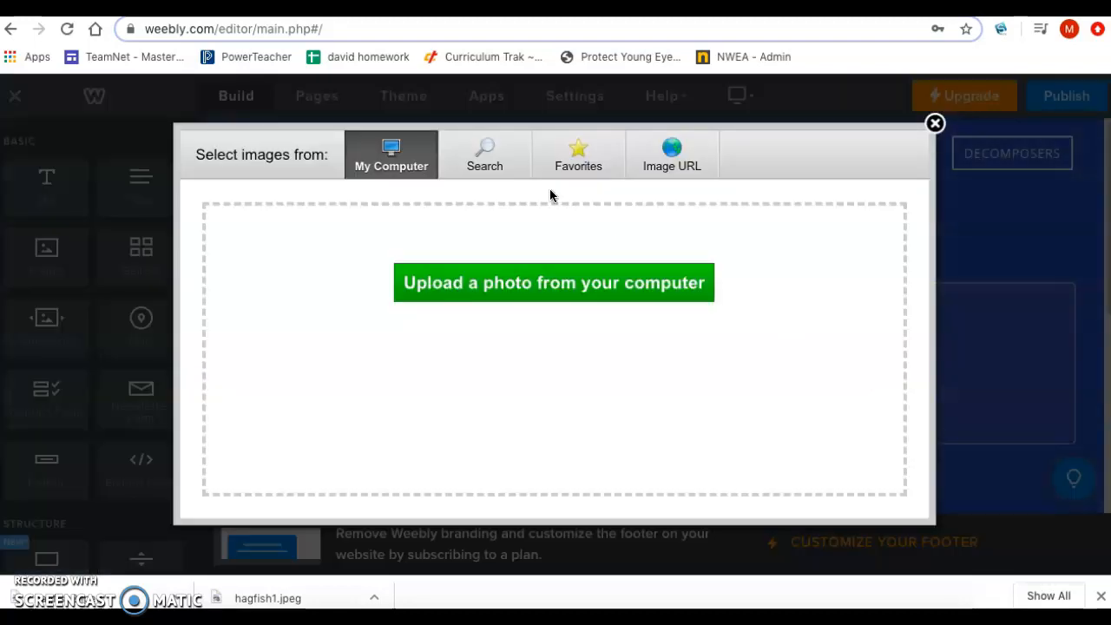
click(513, 283)
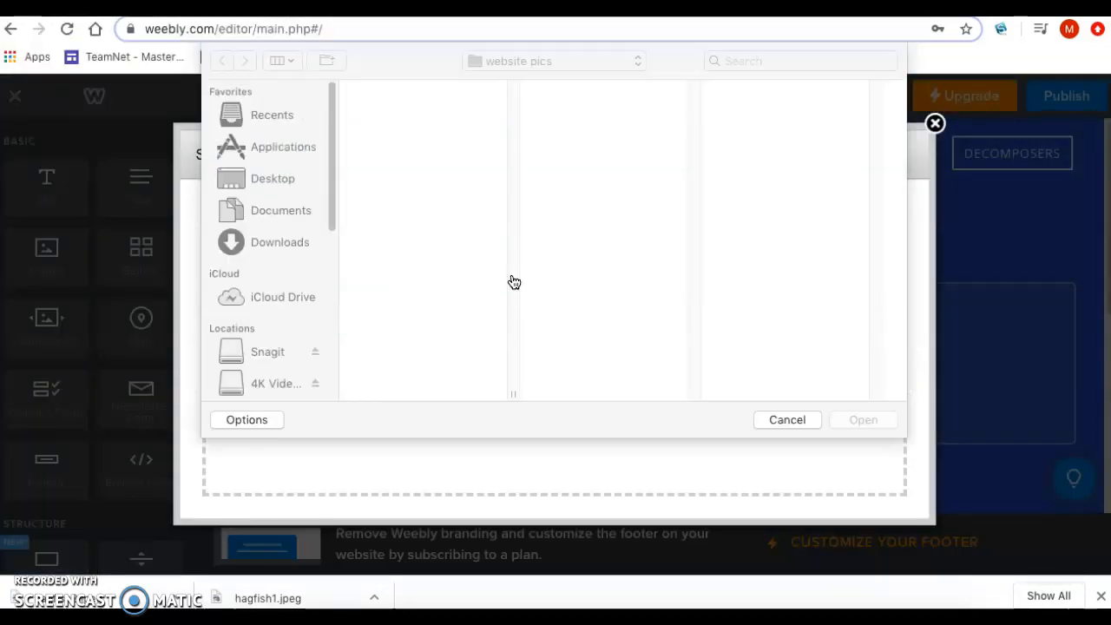
click(411, 121)
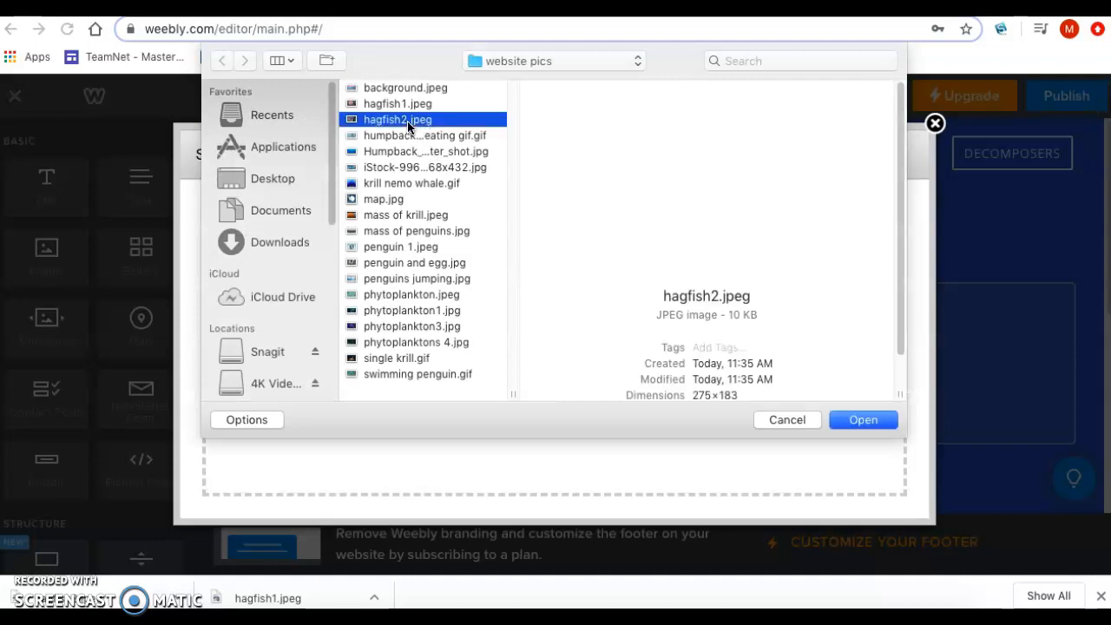
click(863, 420)
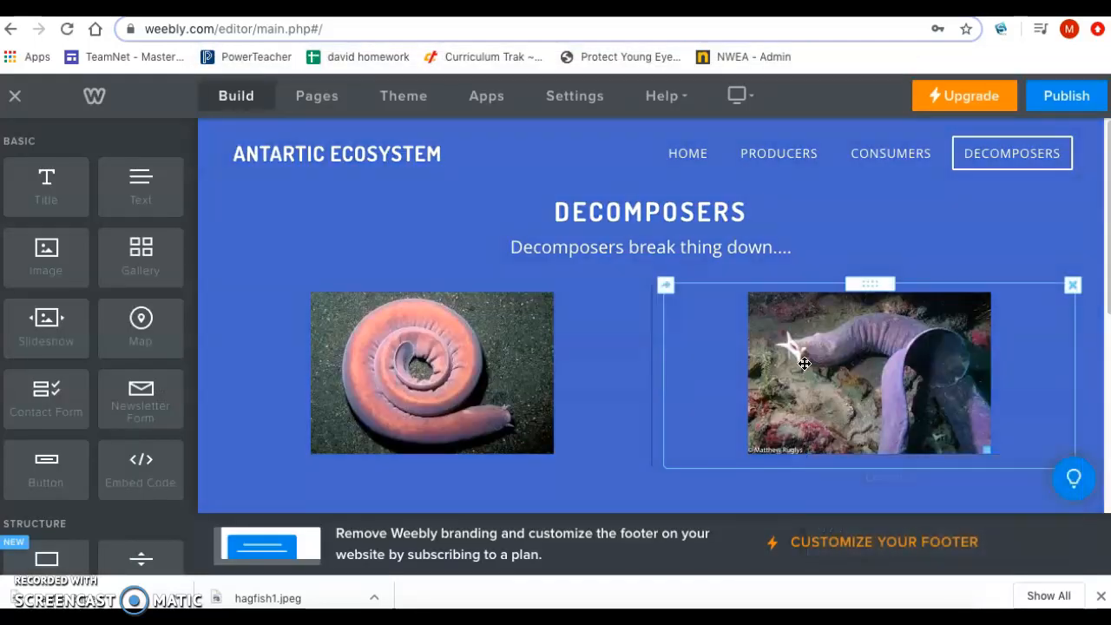
click(799, 357)
click(606, 404)
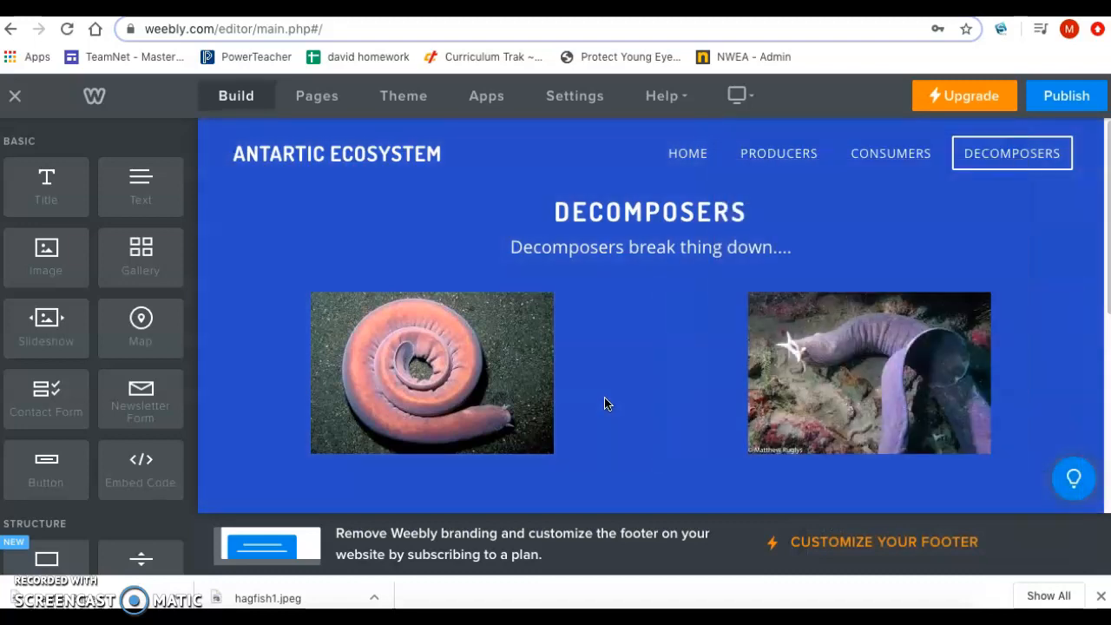
scroll(603, 402, down, 2)
scroll(604, 402, up, 2)
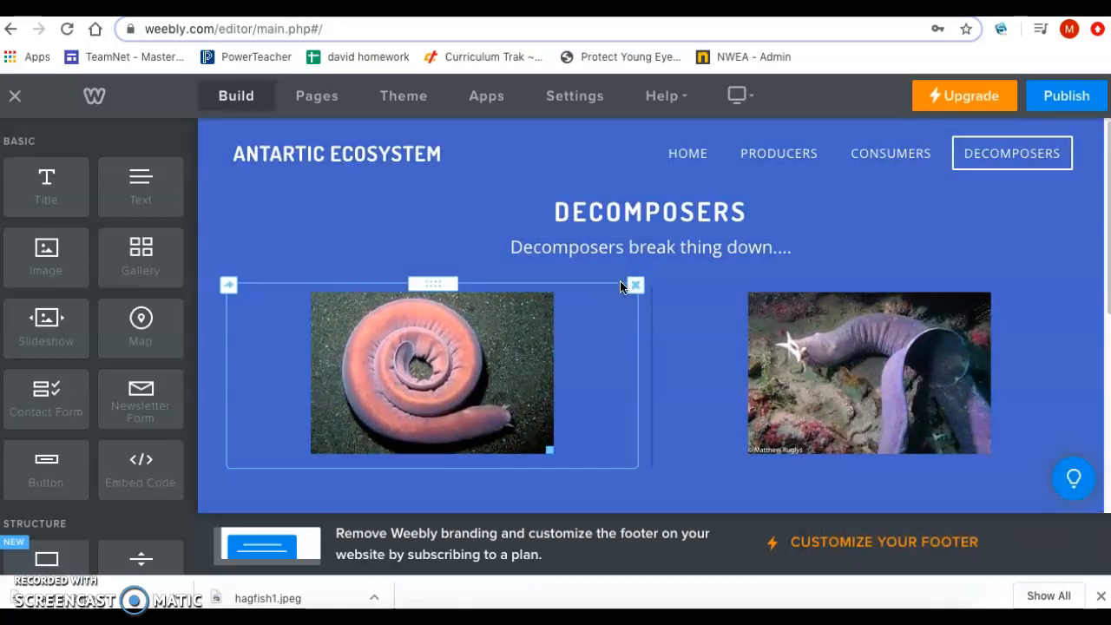
scroll(627, 312, down, 1)
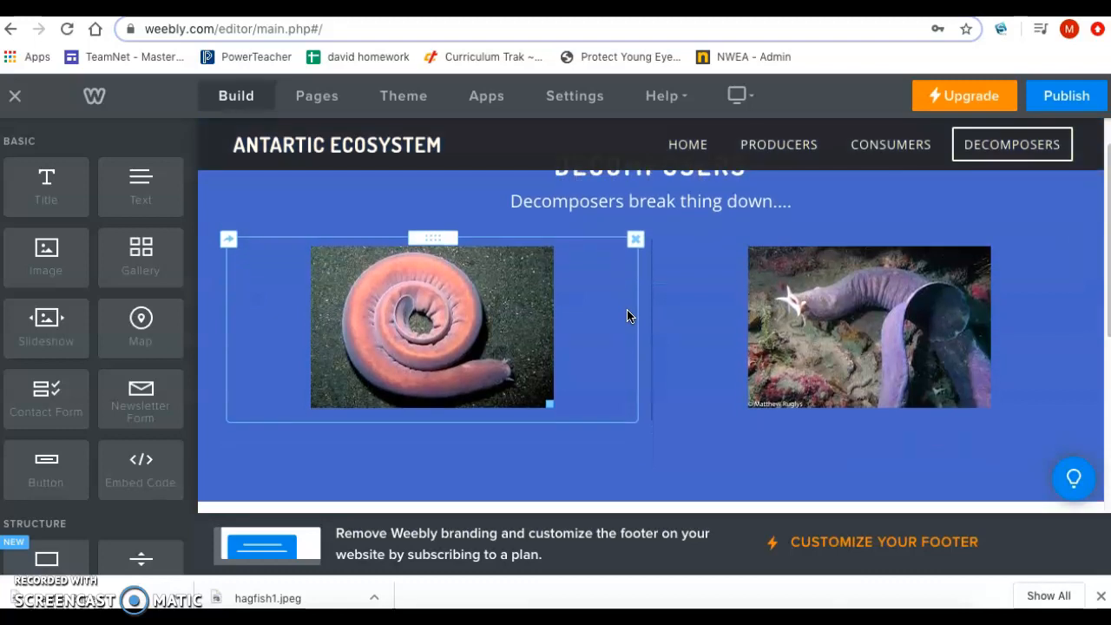
scroll(627, 316, down, 3)
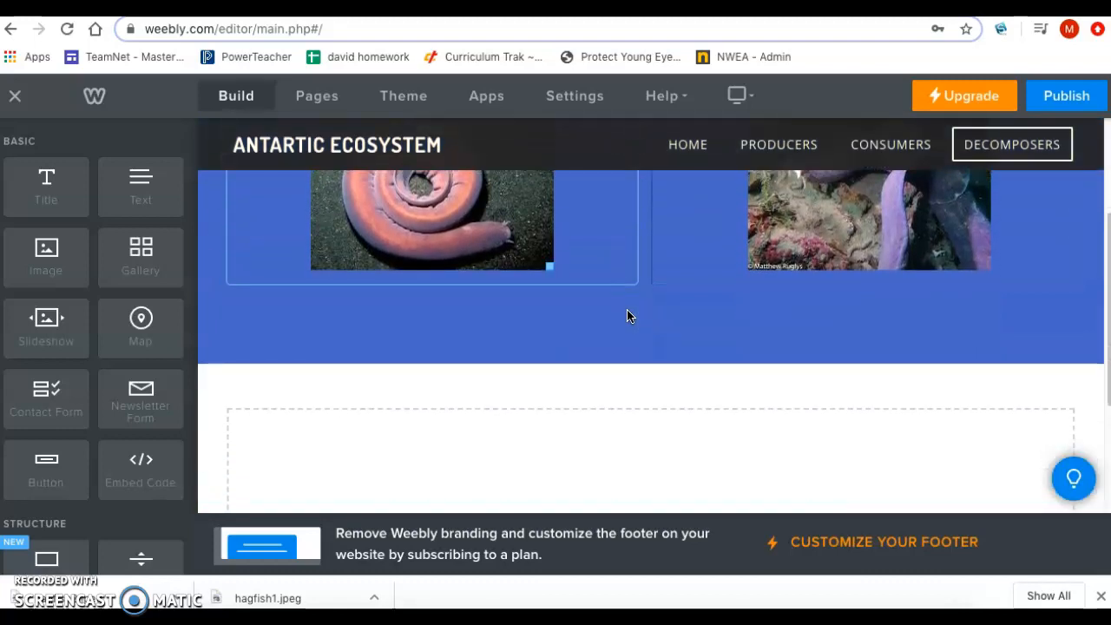
scroll(628, 315, up, 1)
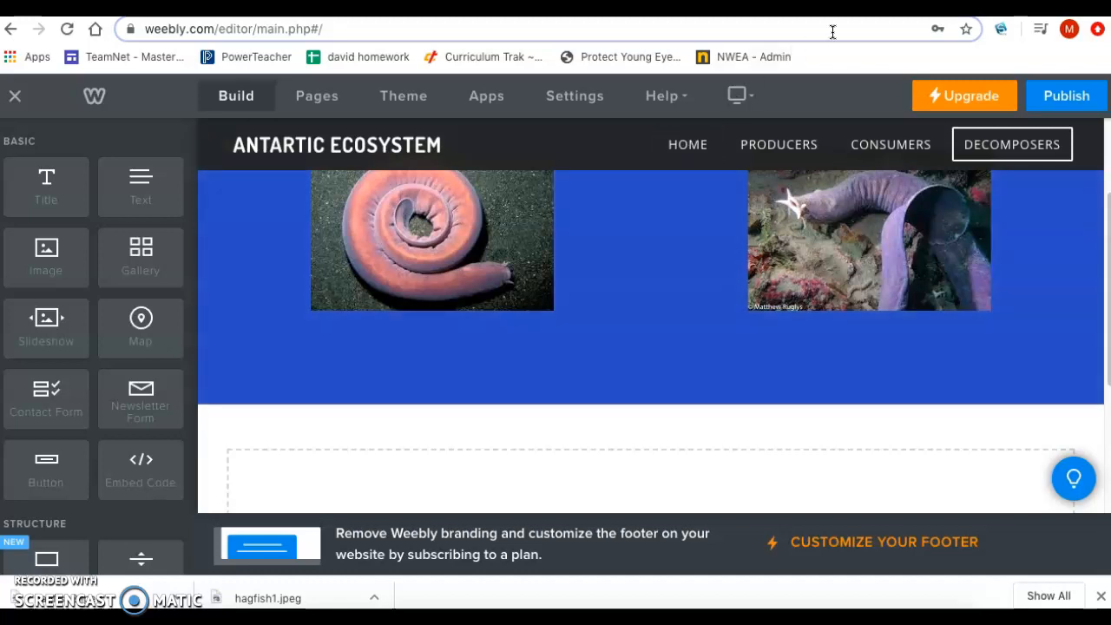
Step: Switch to the YouTube page of the Smithsonian Channel hagfish video and look over the player and video details
key(ctrl+Tab)
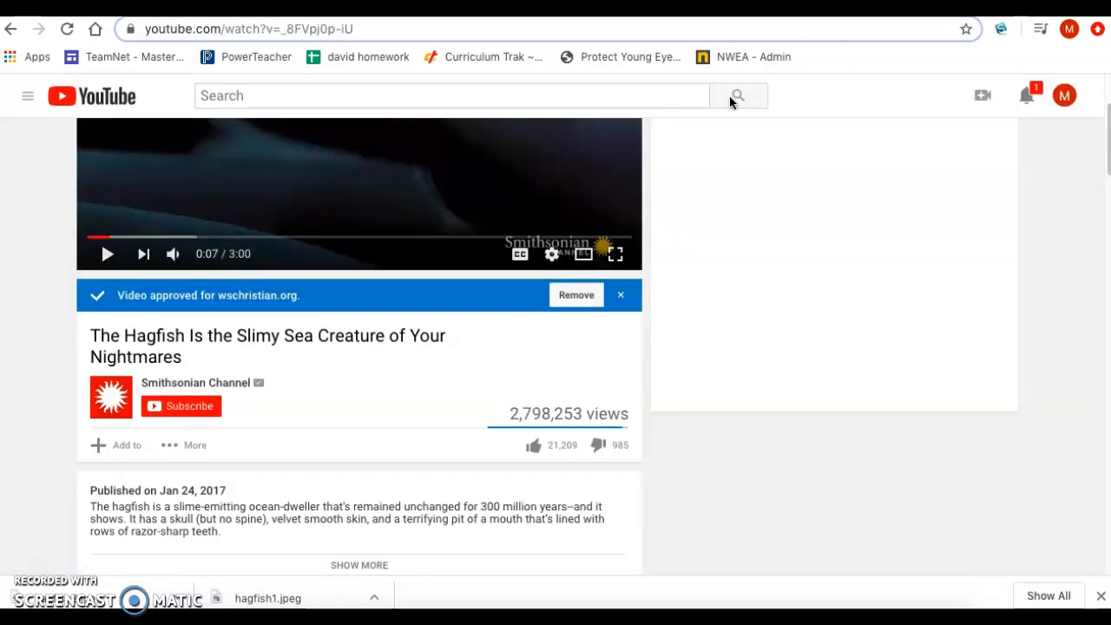
scroll(449, 200, up, 3)
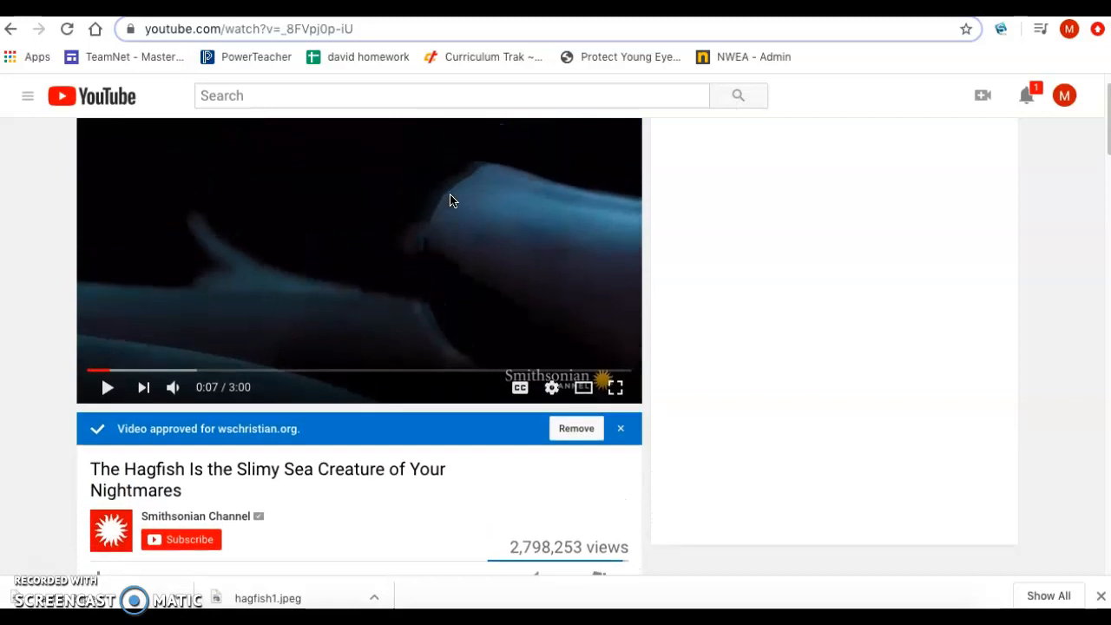
scroll(450, 200, up, 1)
scroll(450, 200, down, 1)
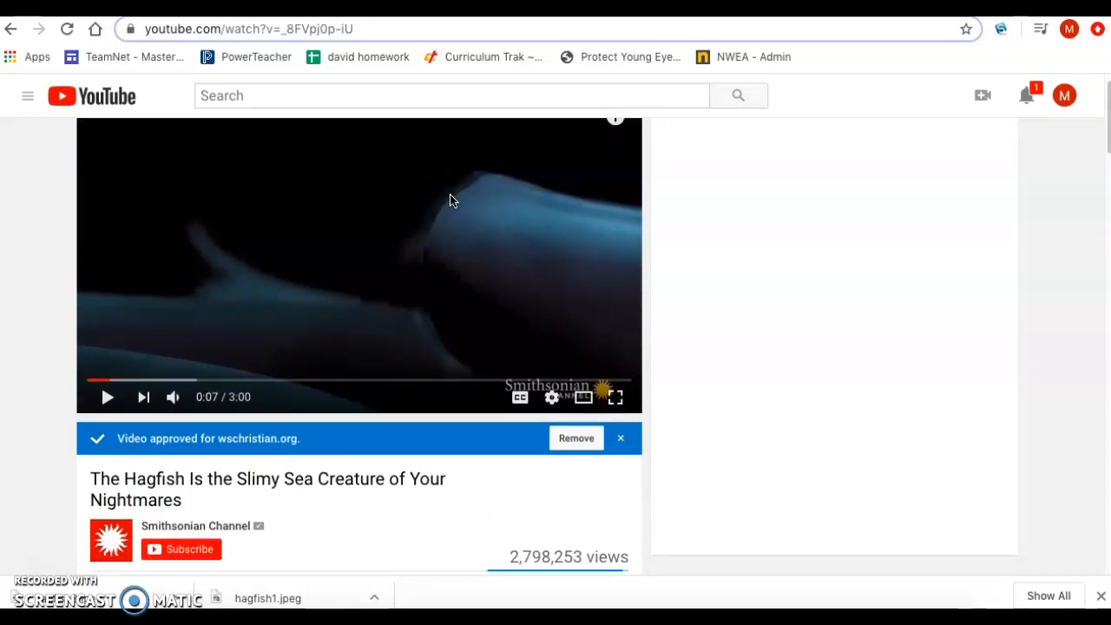
scroll(449, 200, down, 3)
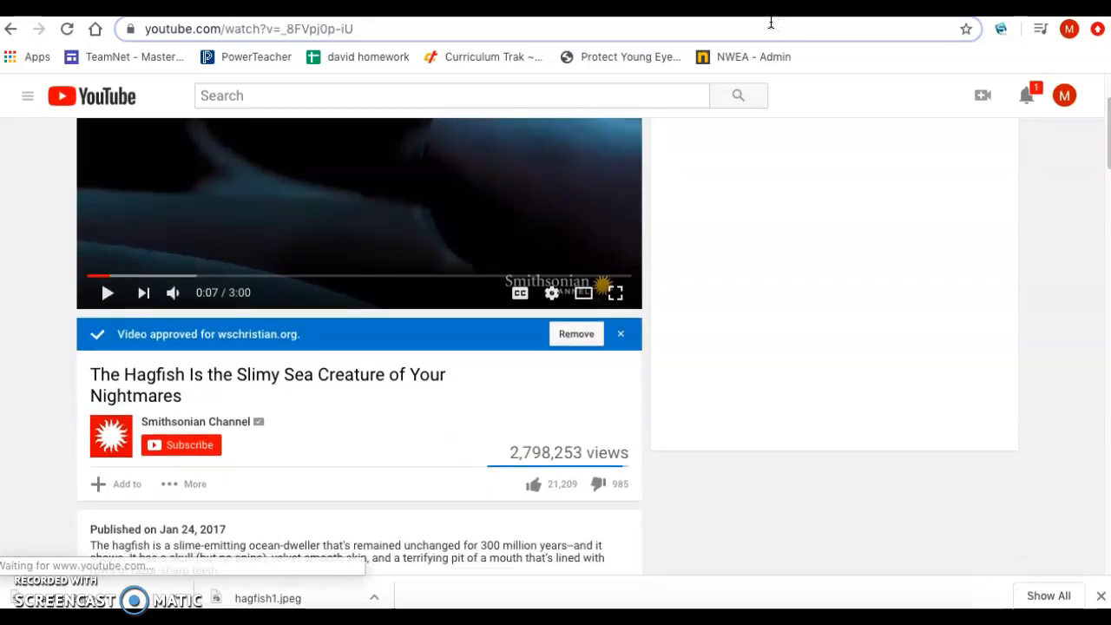
Step: Return to the Weebly editor and place an Embed Code element below the two hagfish pictures in the header
click(260, 7)
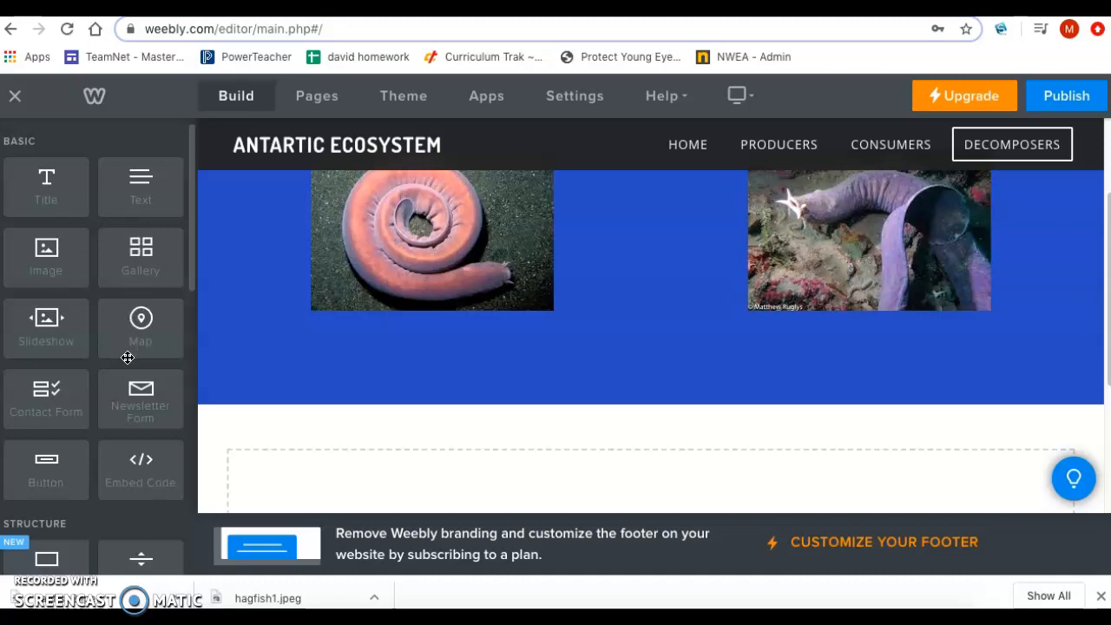
scroll(128, 356, down, 2)
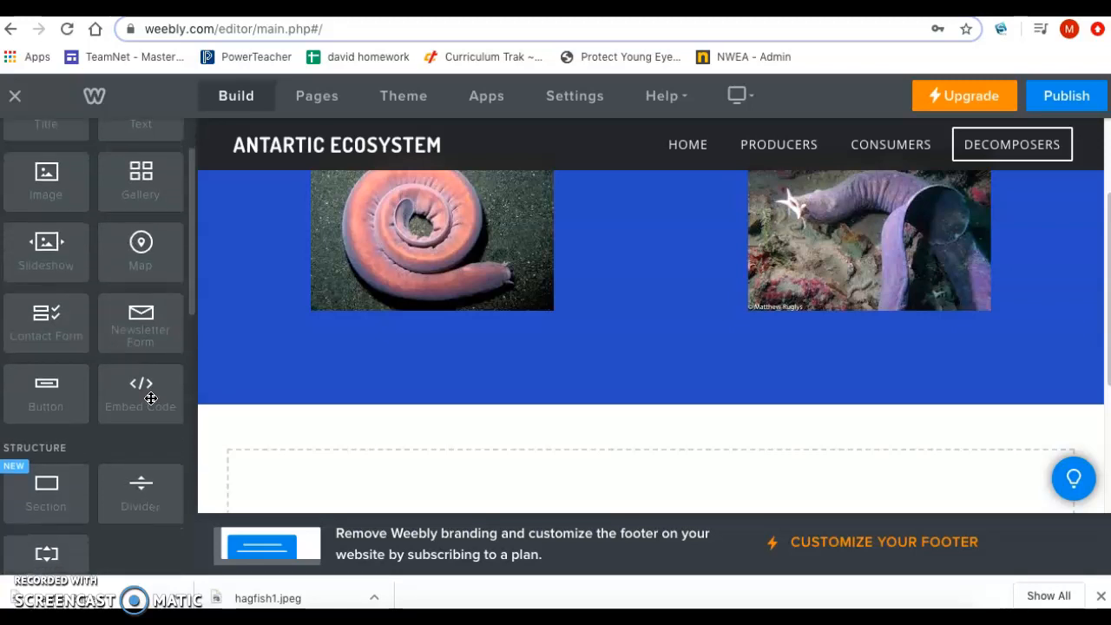
drag(138, 393, 636, 415)
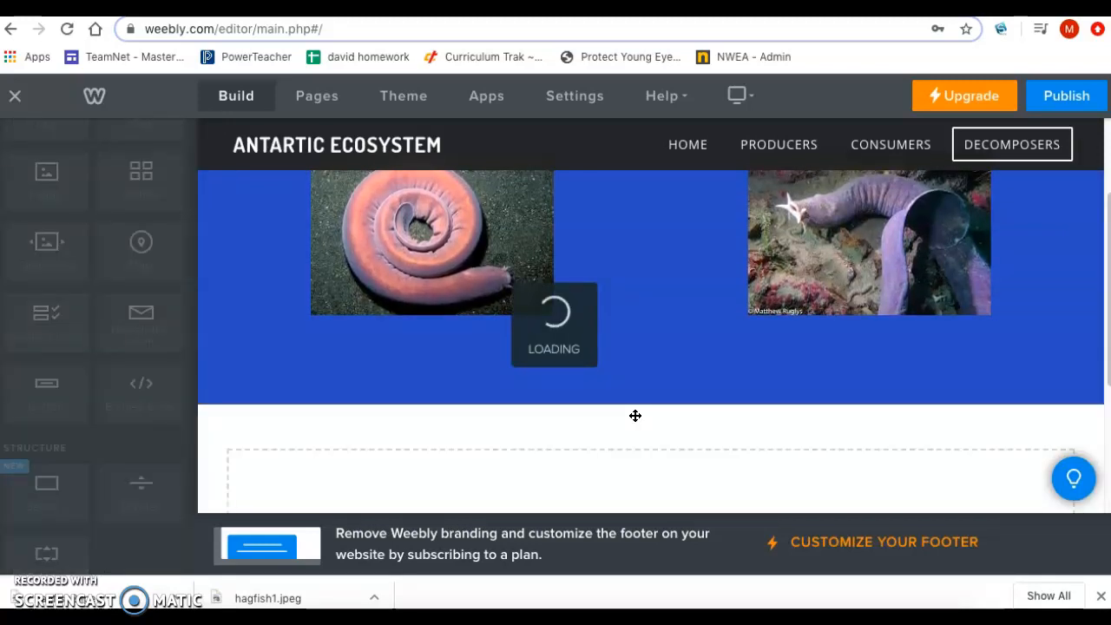
click(344, 346)
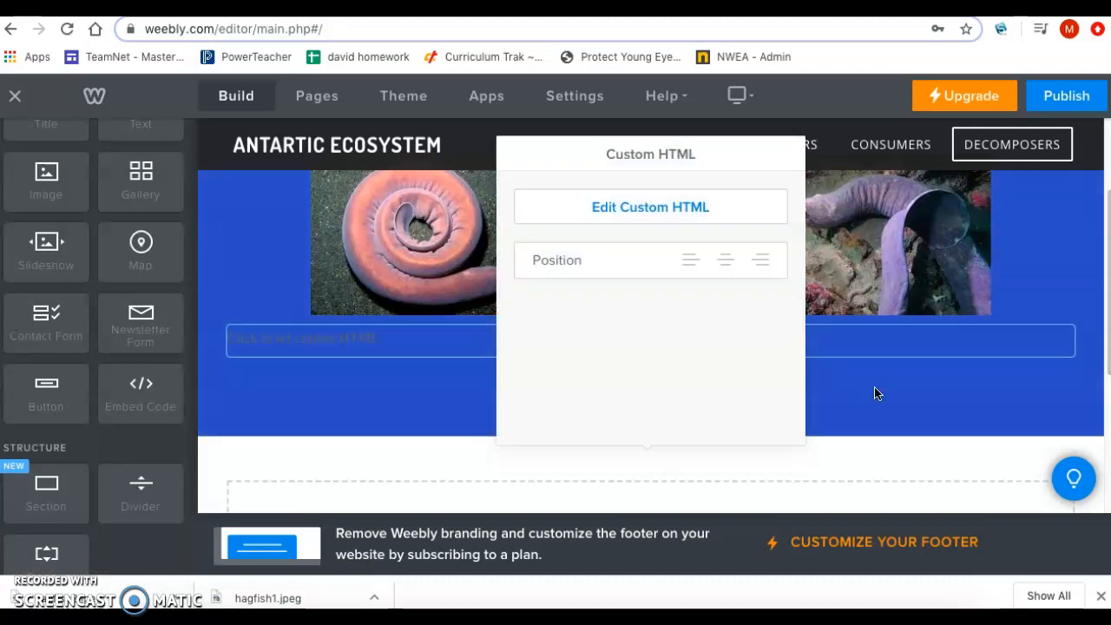
click(907, 398)
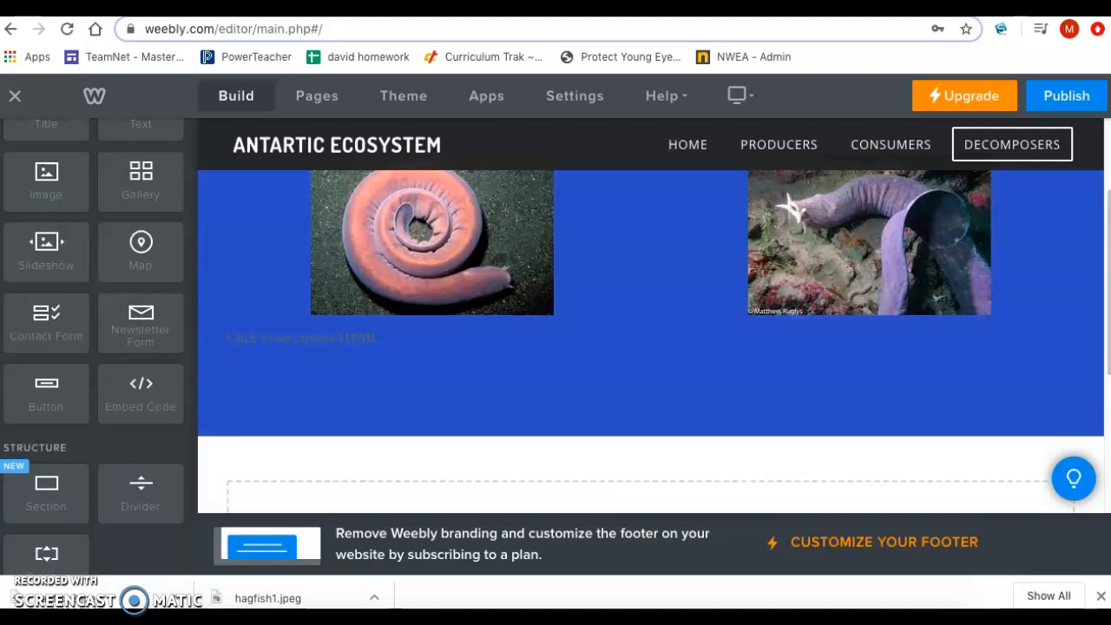
Step: Switch to the YouTube hagfish video and check its additional options for a way to share or embed it
key(ctrl+Tab)
scroll(544, 192, up, 2)
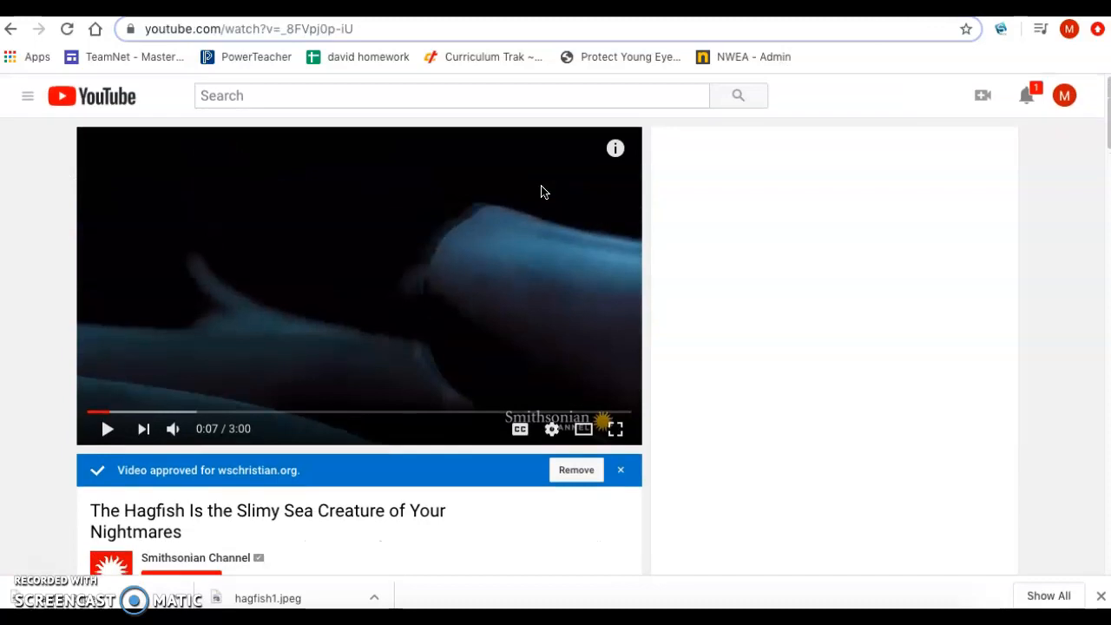
scroll(544, 191, down, 1)
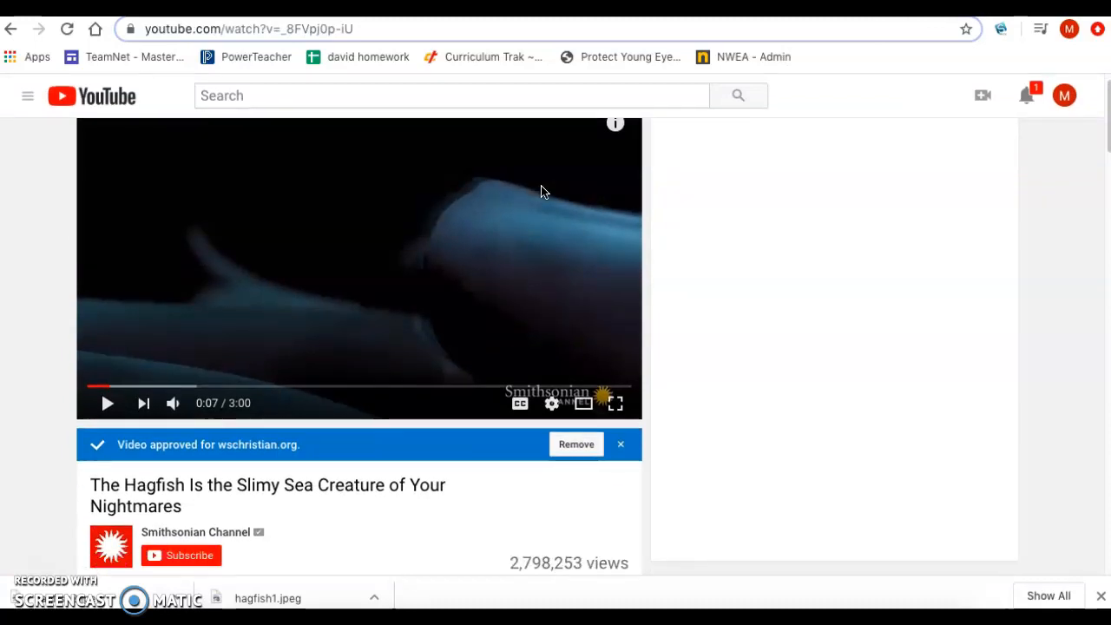
scroll(548, 347, down, 2)
scroll(550, 348, down, 1)
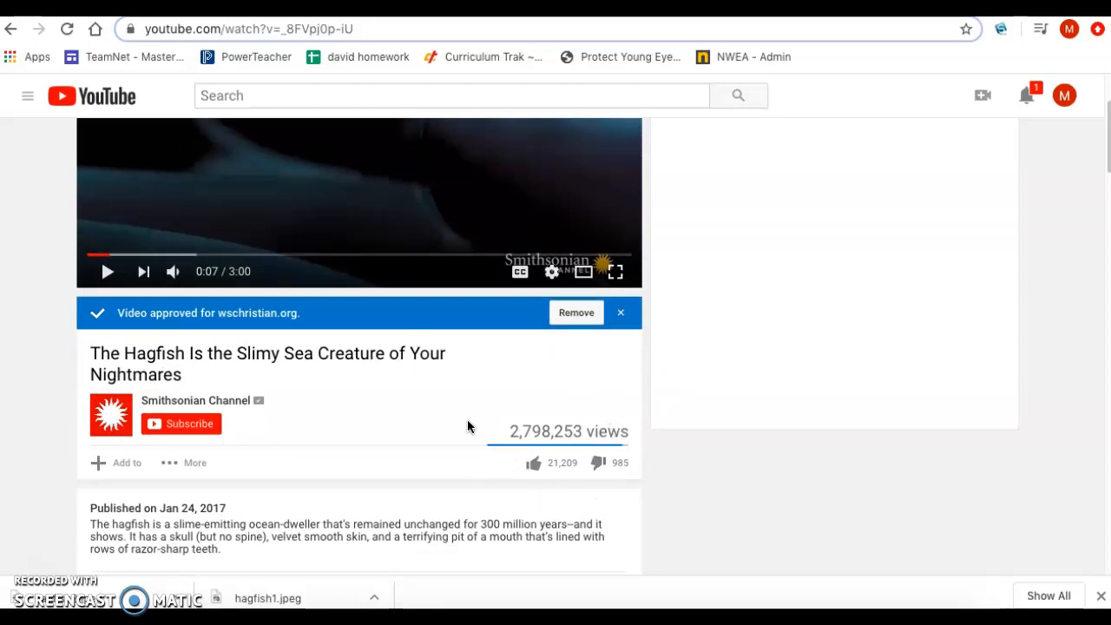
click(181, 462)
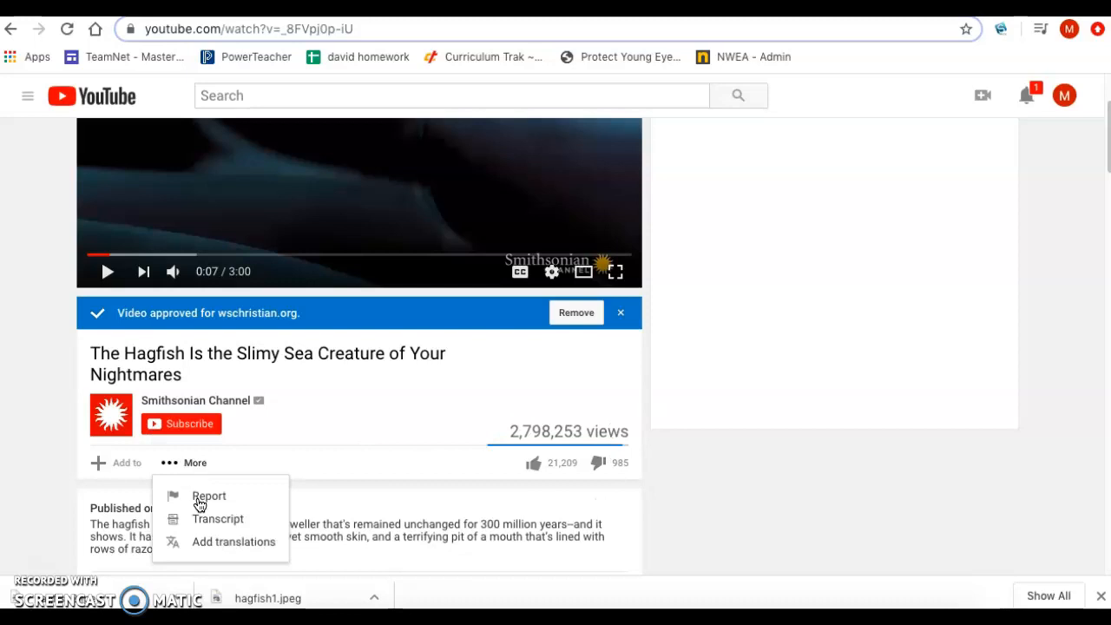
click(326, 429)
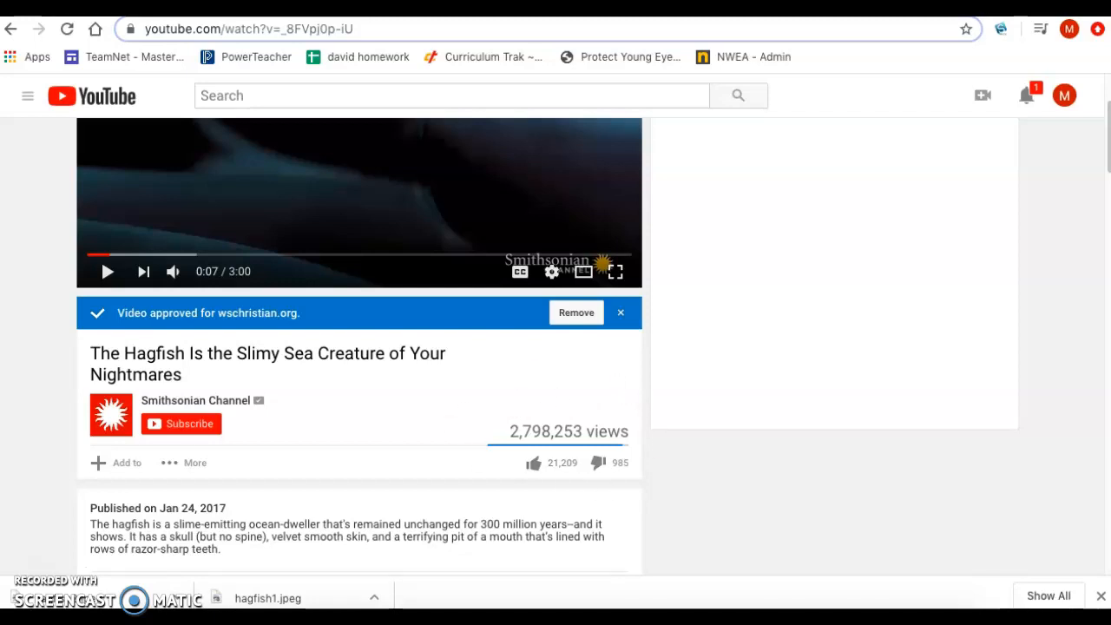
Step: Switch back to the Weebly editor and bring the empty custom HTML element below the hagfish pictures into view
key(ctrl+Tab)
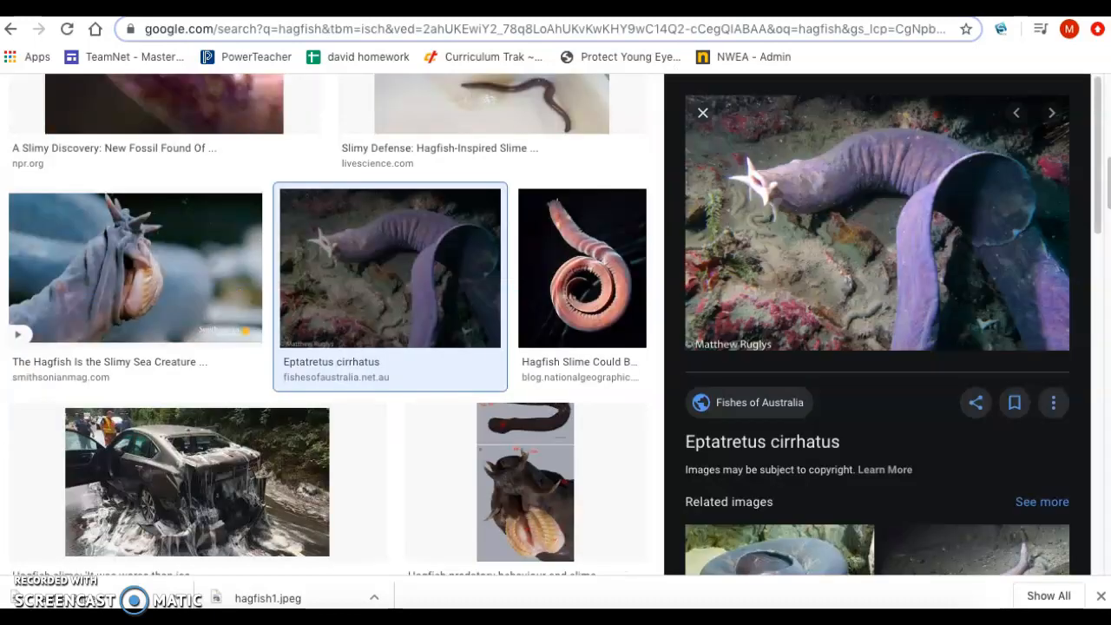
key(ctrl+Tab)
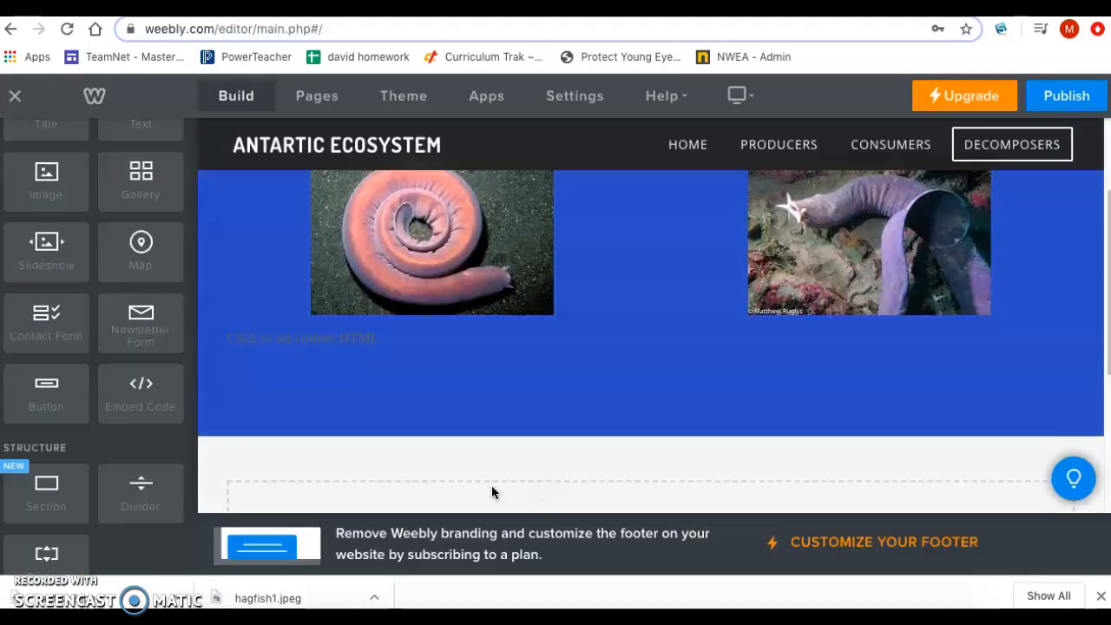
scroll(491, 488, down, 1)
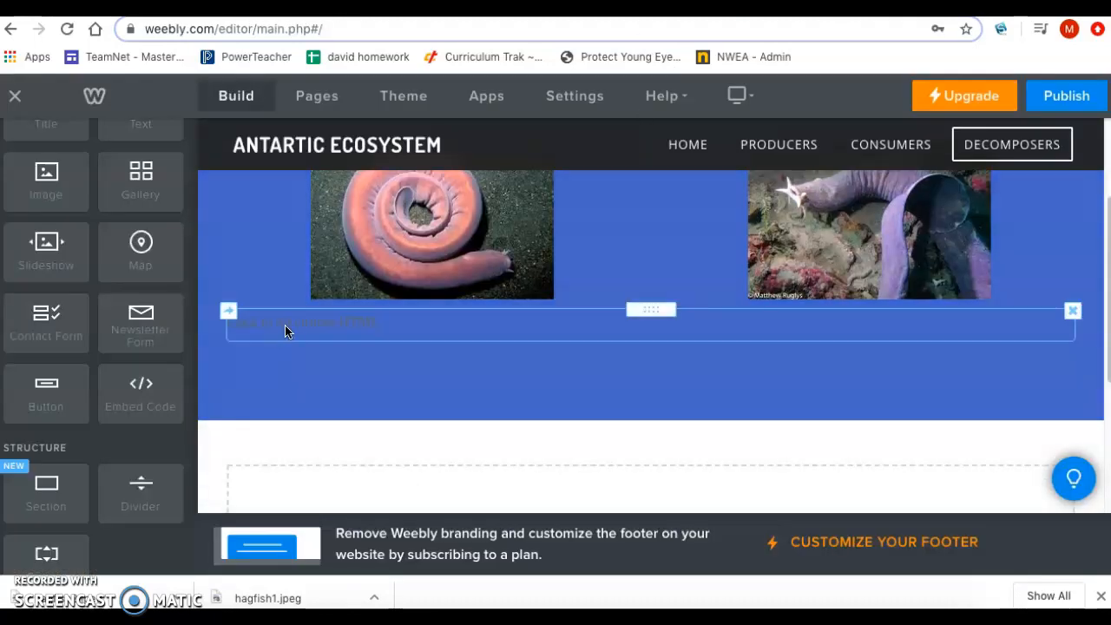
Step: Open the code of the empty custom HTML element below the two hagfish pictures for editing
click(287, 331)
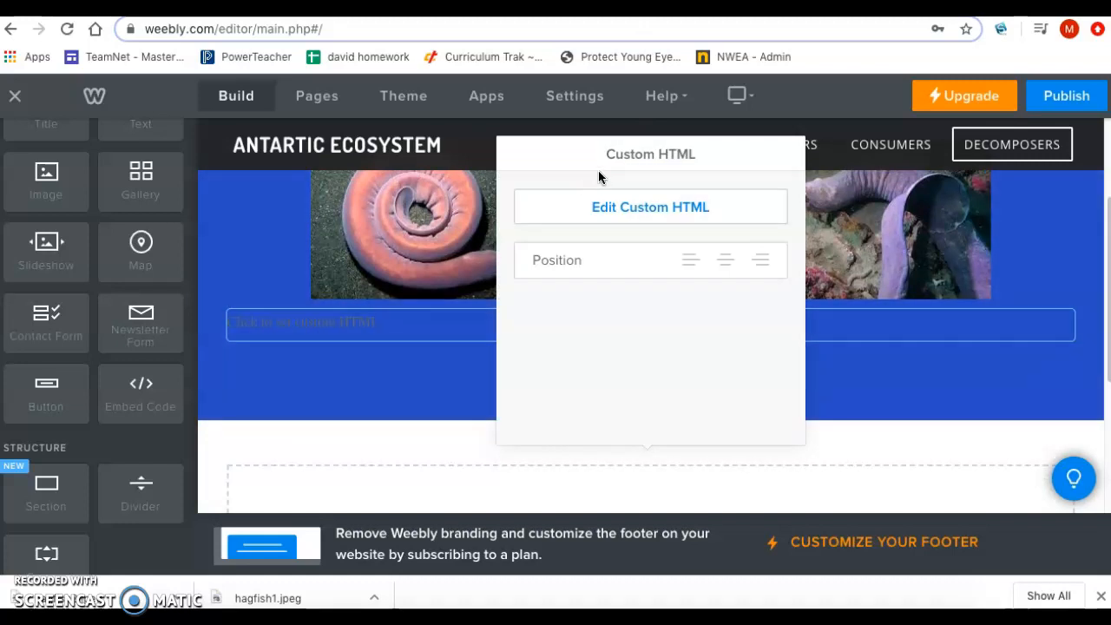
click(628, 209)
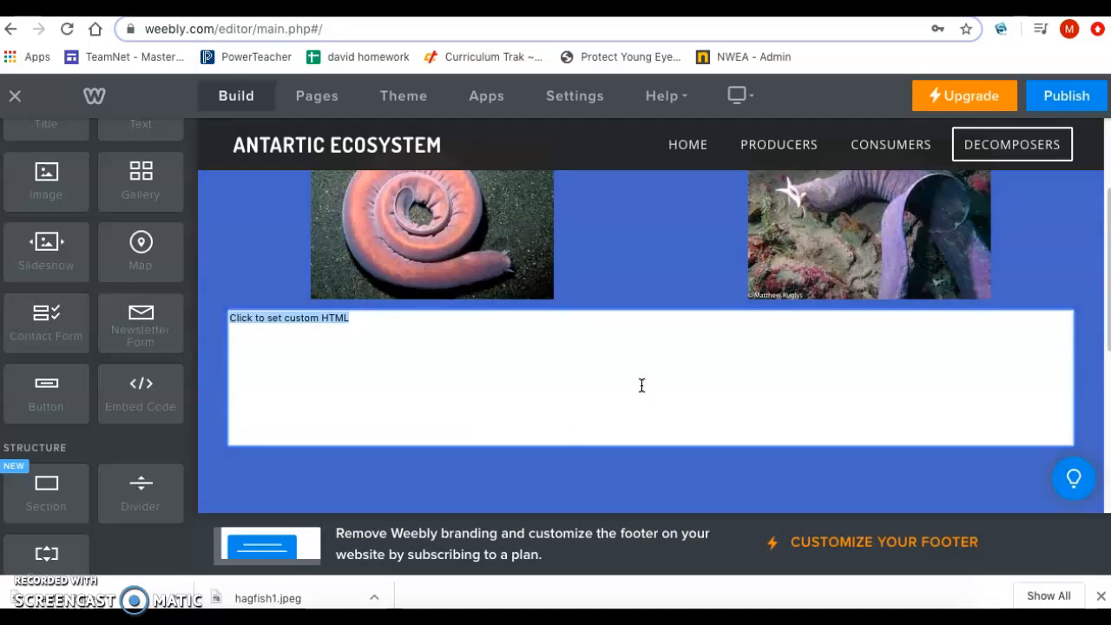
click(668, 254)
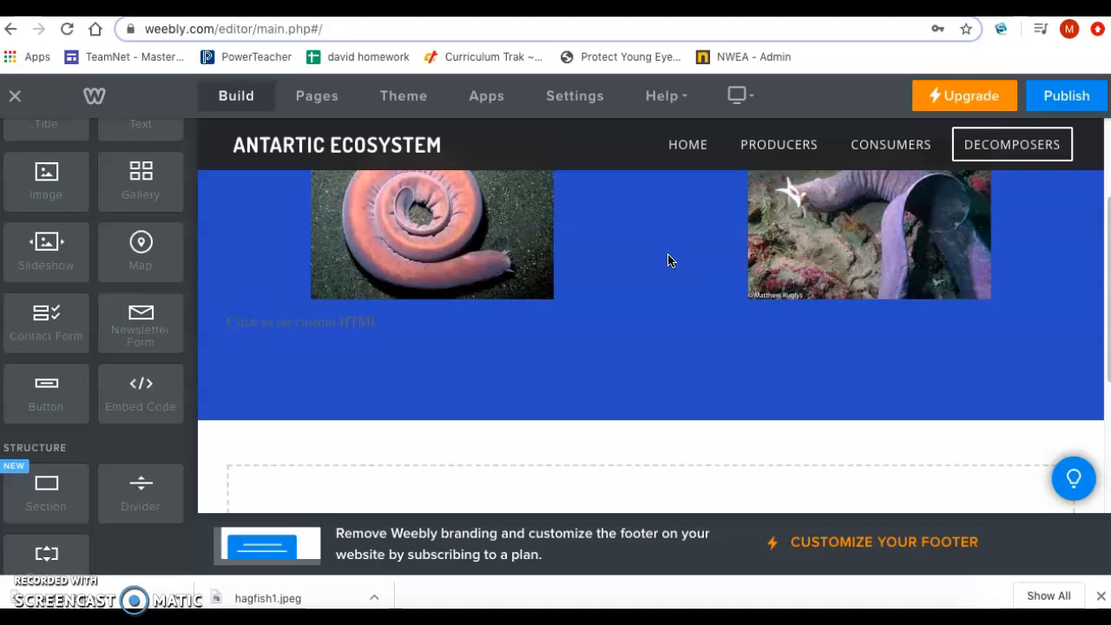
Step: Publish the Antartic Ecosystem website and open the live site from its published address
scroll(668, 261, up, 3)
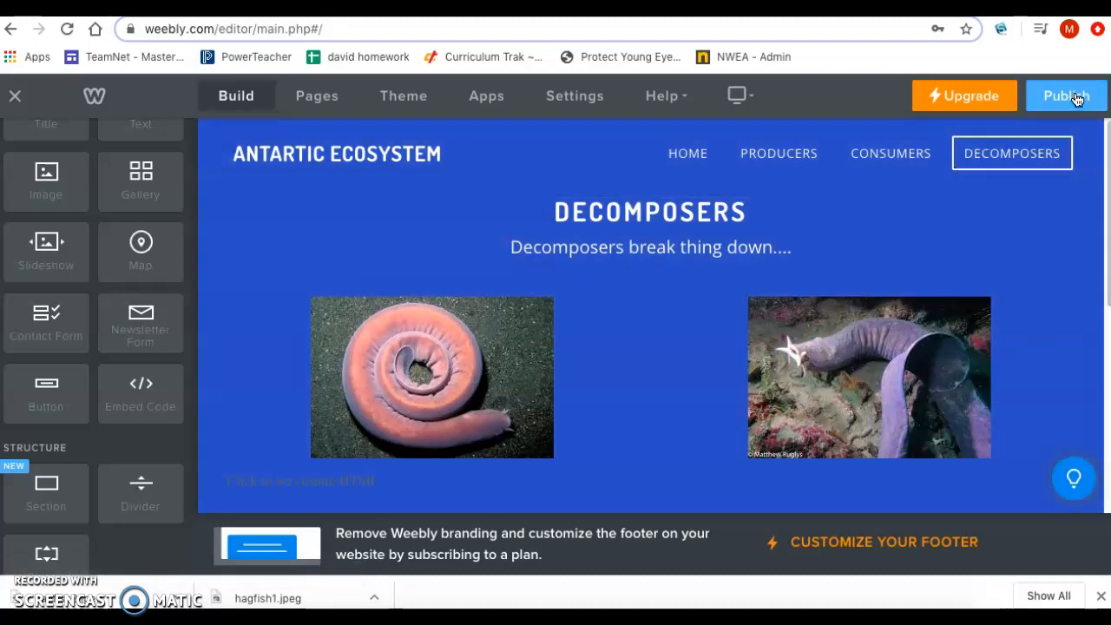
click(1075, 99)
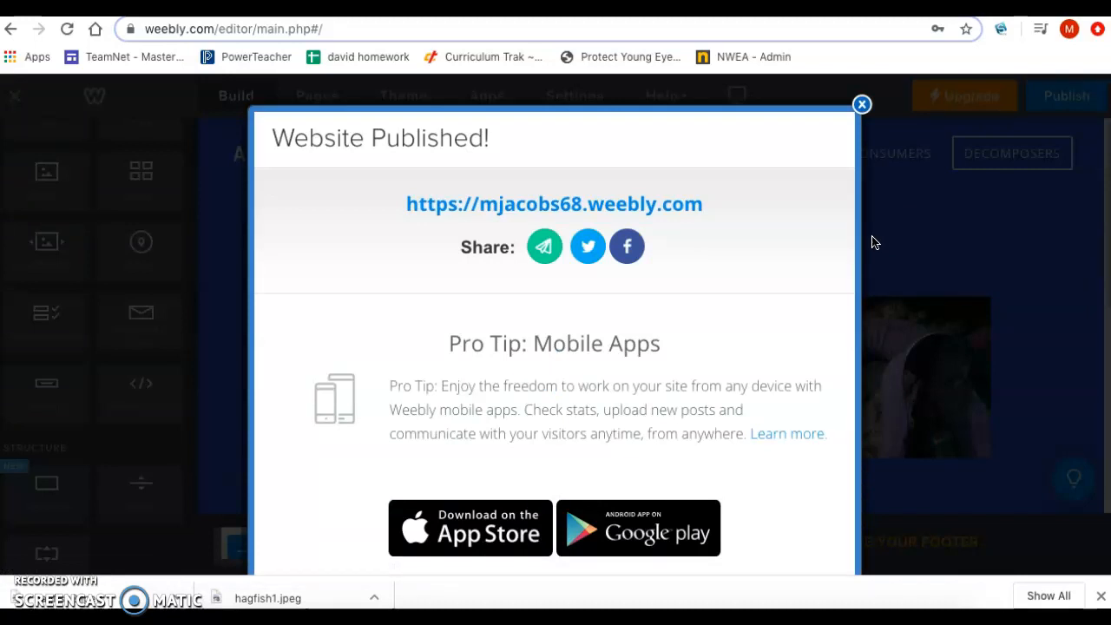
click(638, 215)
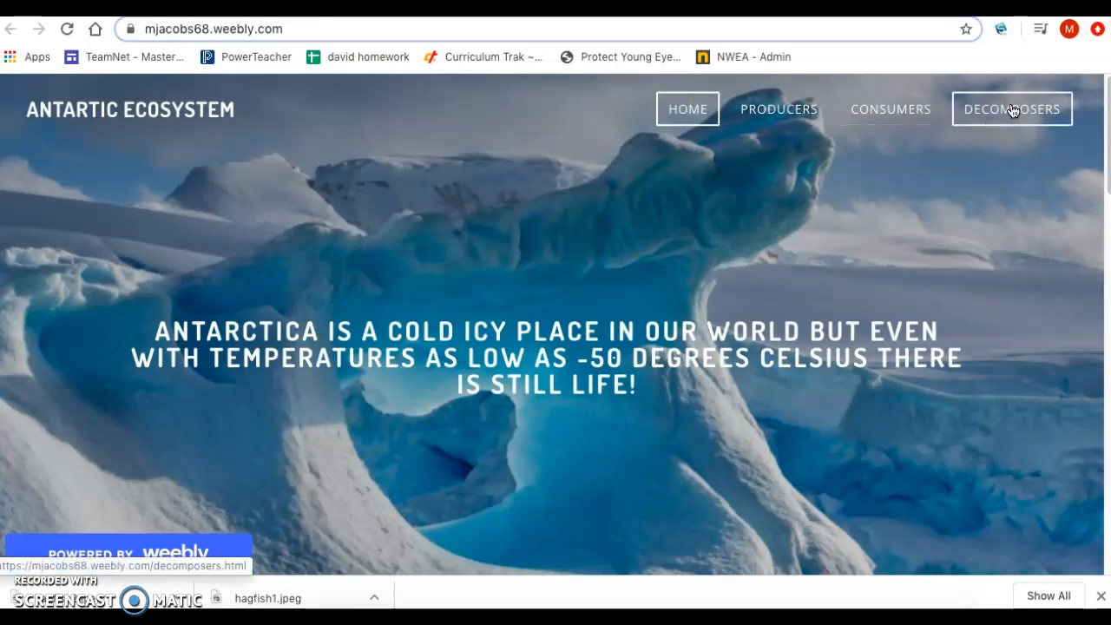
Step: Open the Decomposers page of the published site and check its header text, hagfish pictures and the area below them
click(1011, 110)
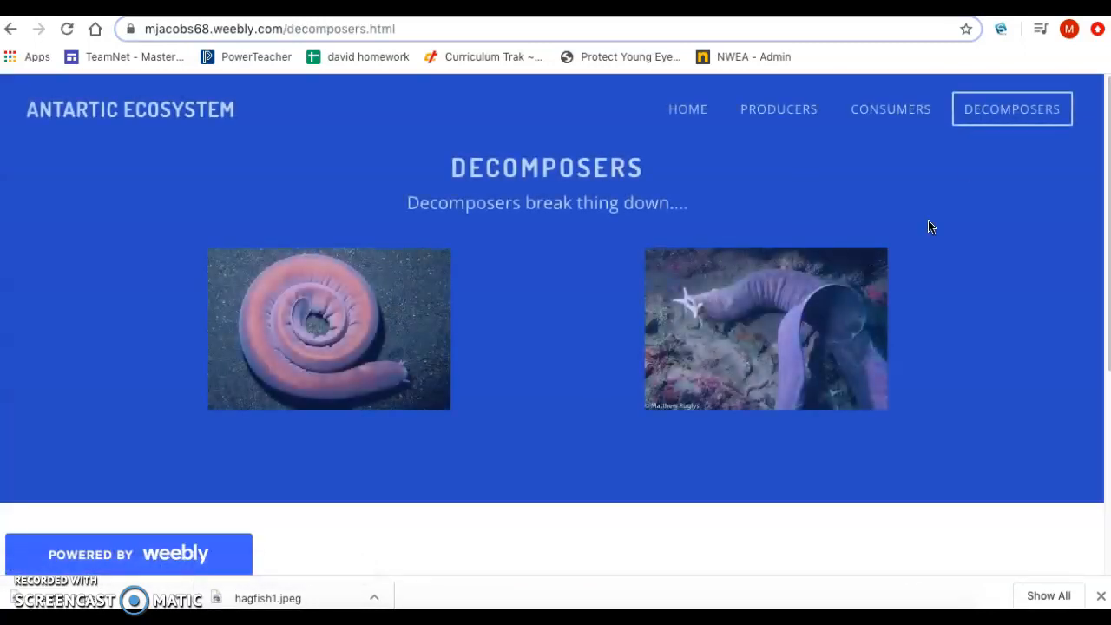
scroll(931, 227, down, 1)
scroll(930, 225, down, 1)
scroll(929, 226, up, 2)
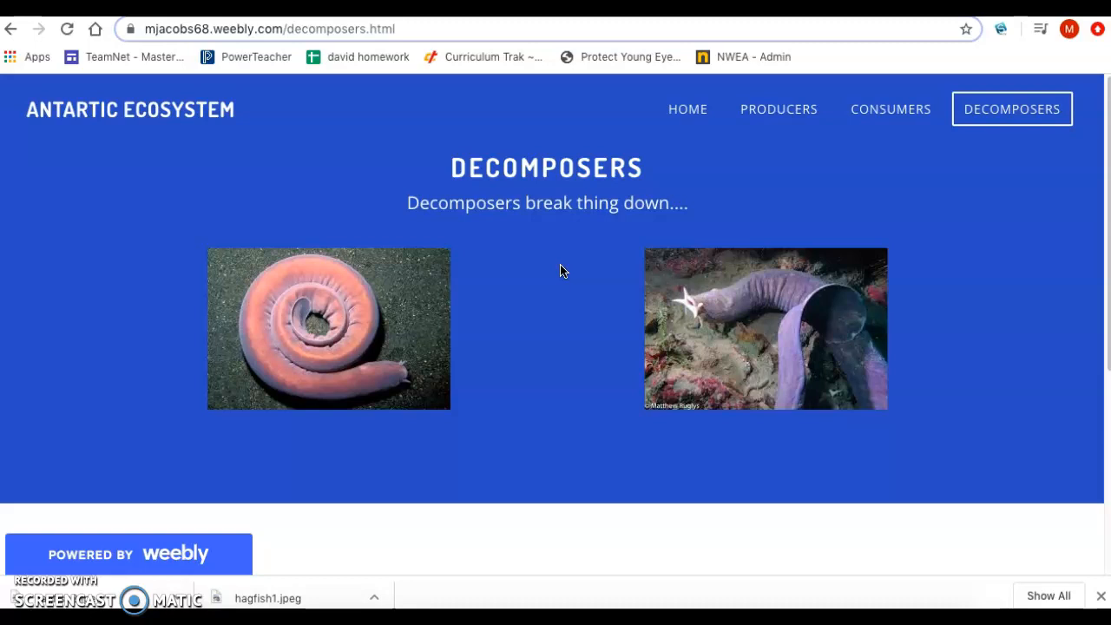
mouse_move(32, 570)
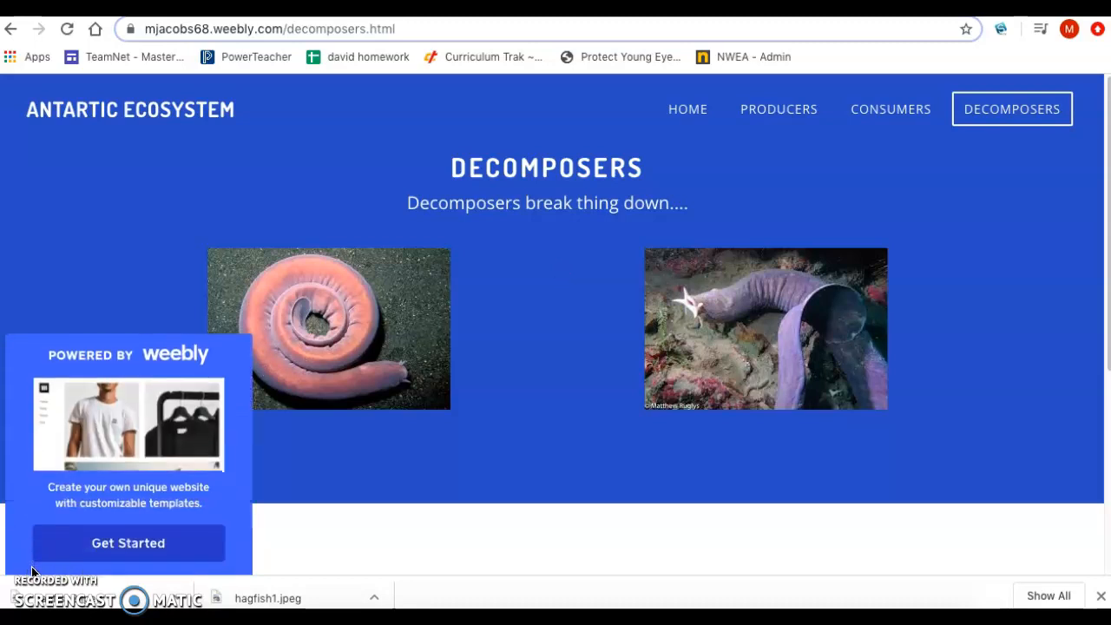